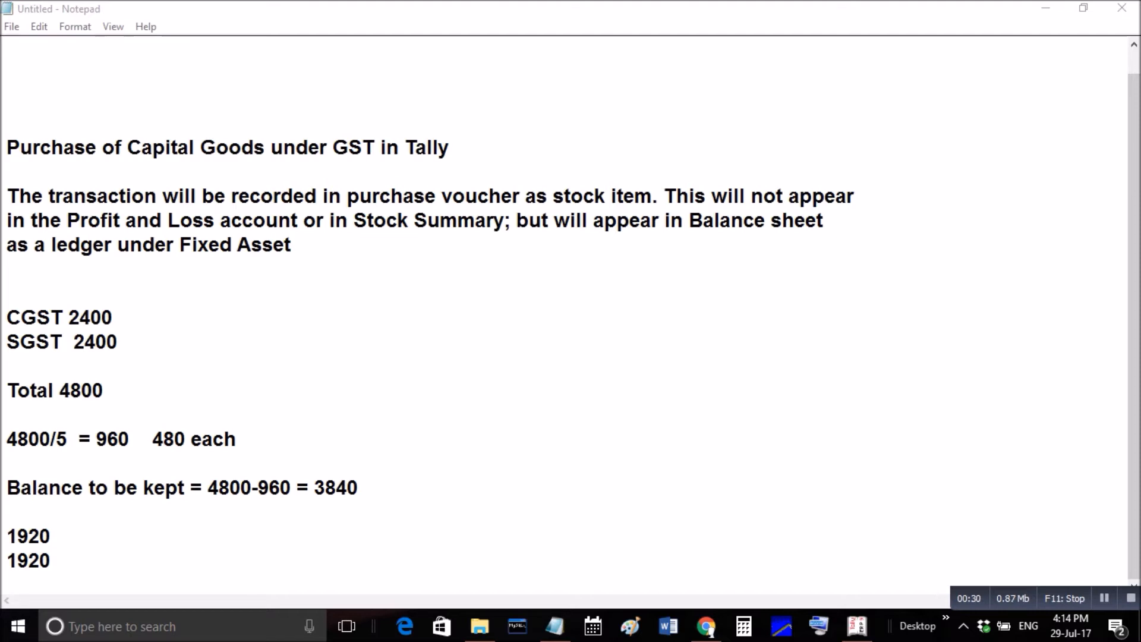
- Switch to Tally.ERP 9 and open the creation form for a single ledger
key(alt+Tab)
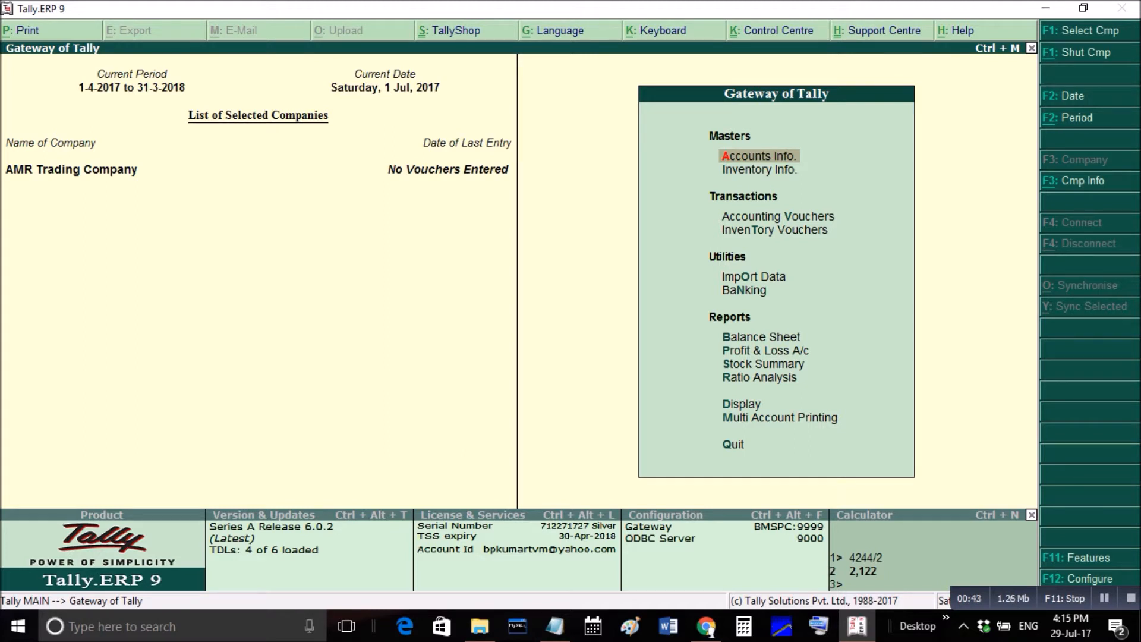
key(Return)
key(l)
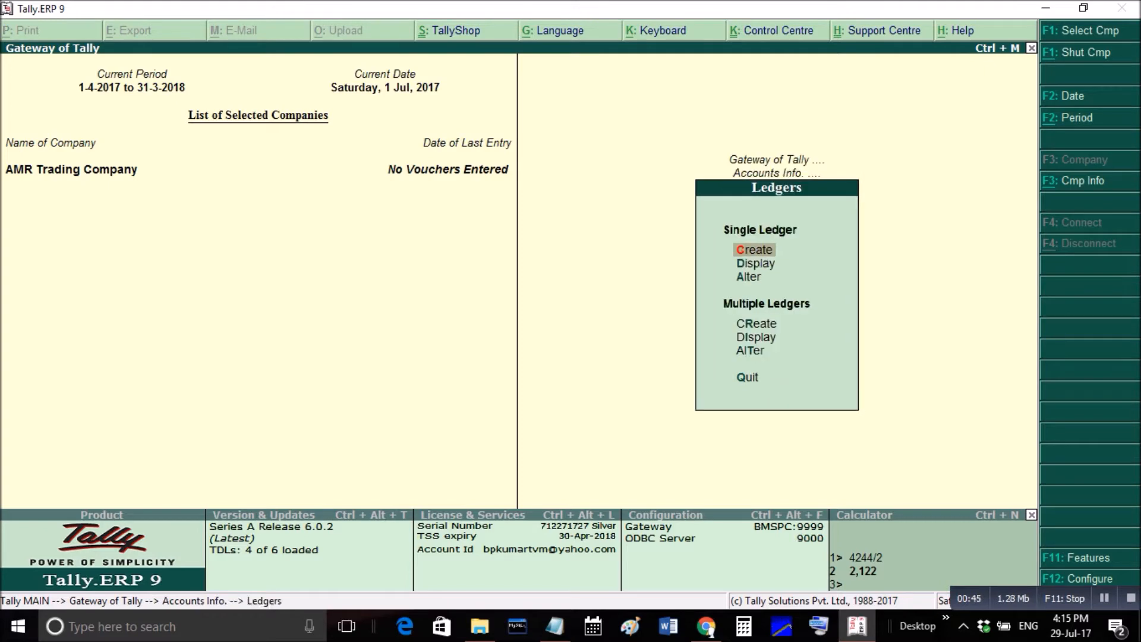
key(Return)
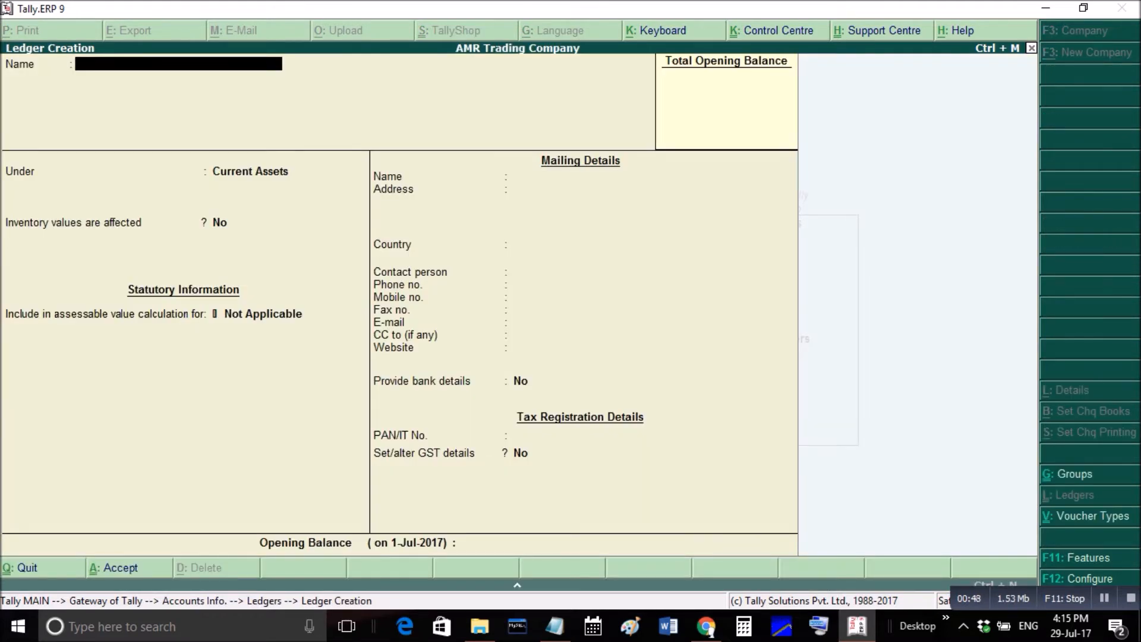
- Name the new ledger Laptop and place it under Fixed Assets with inventory values affected set to Yes
text(Laptop)
key(Return)
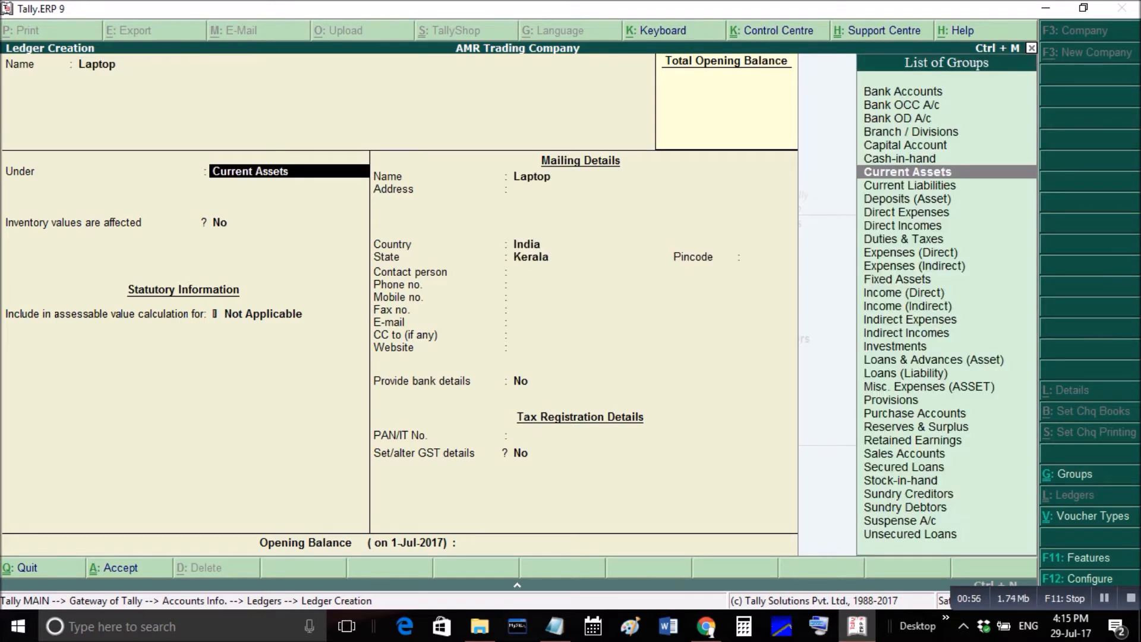
text(fi)
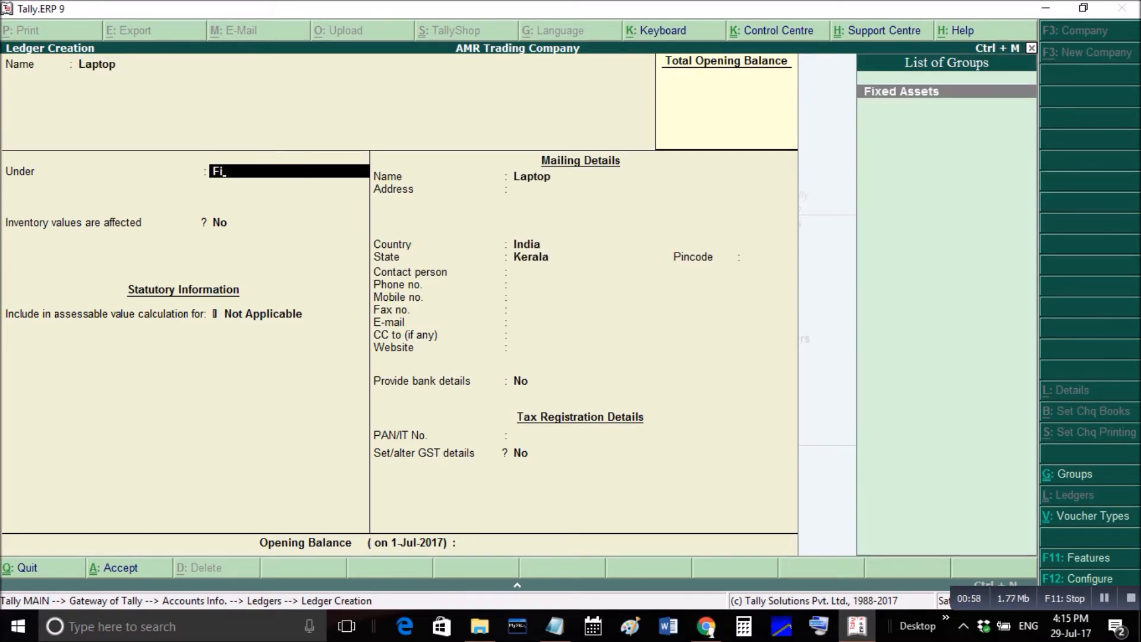
key(Return)
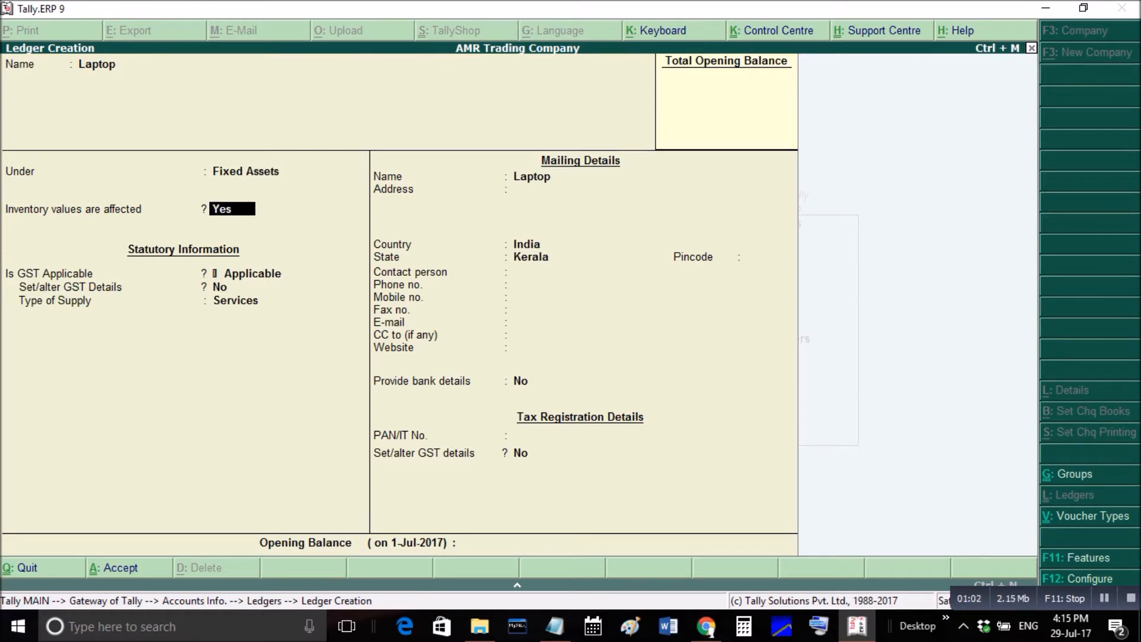
key(Return)
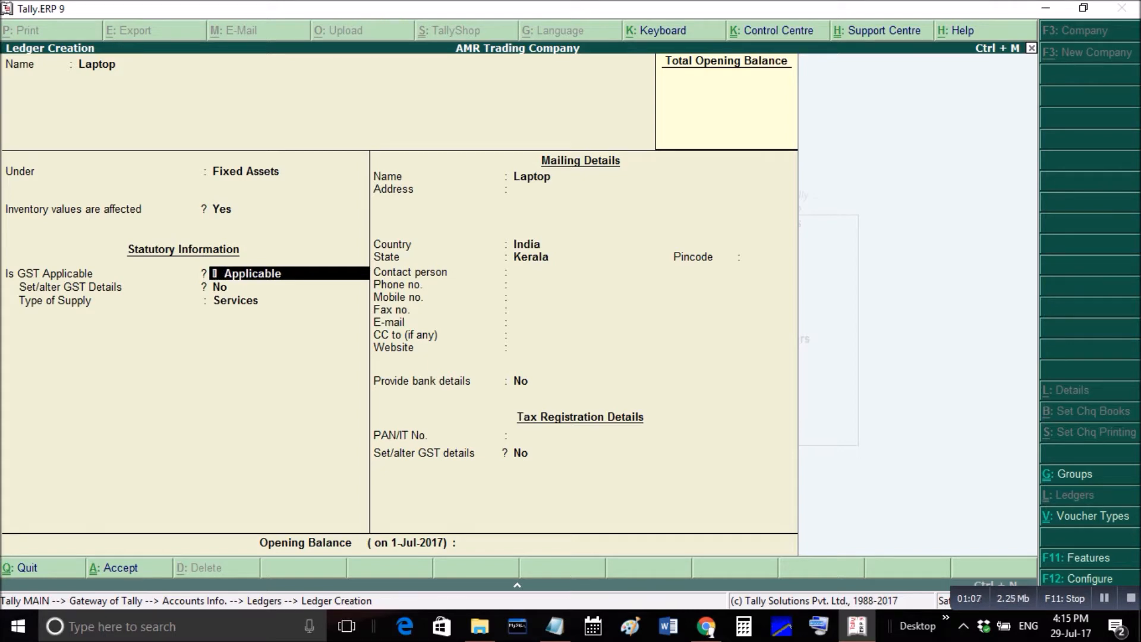
- Keep GST applicable for the Laptop ledger, enable its GST details, and enter the description Laptop with HSN/SAC 453748
key(Return)
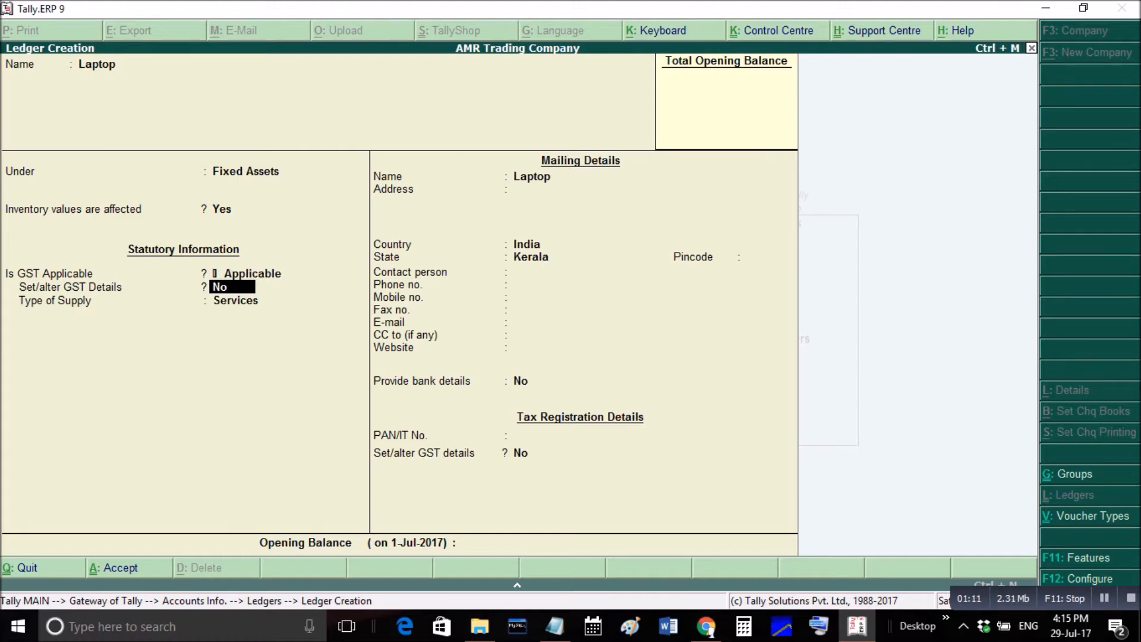
text(y)
key(Return)
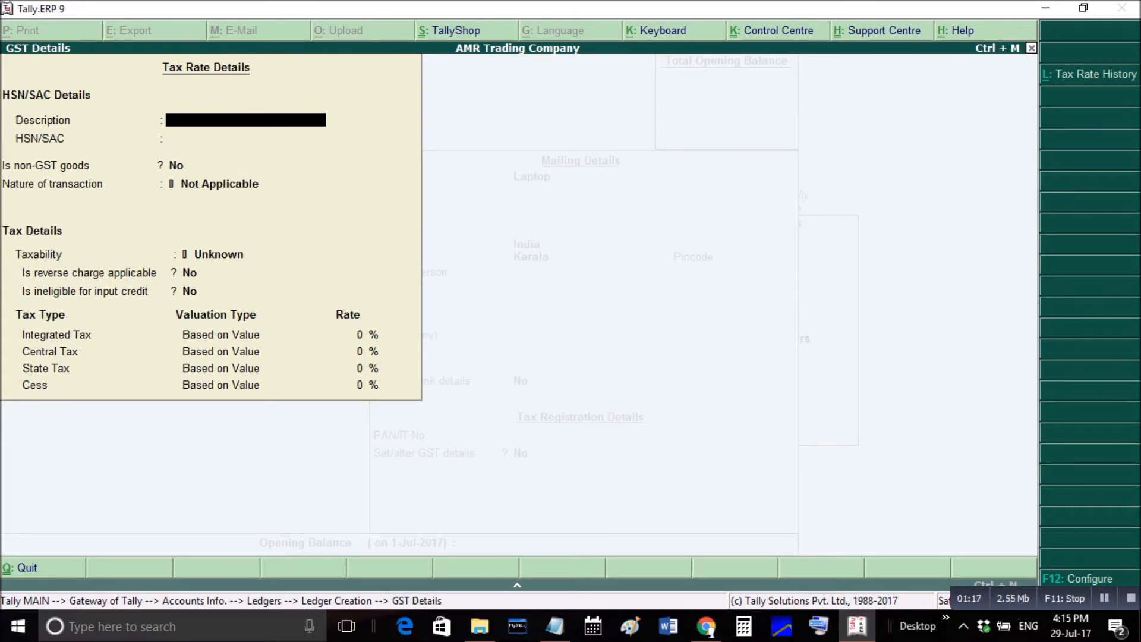
text(Laptop)
key(Return)
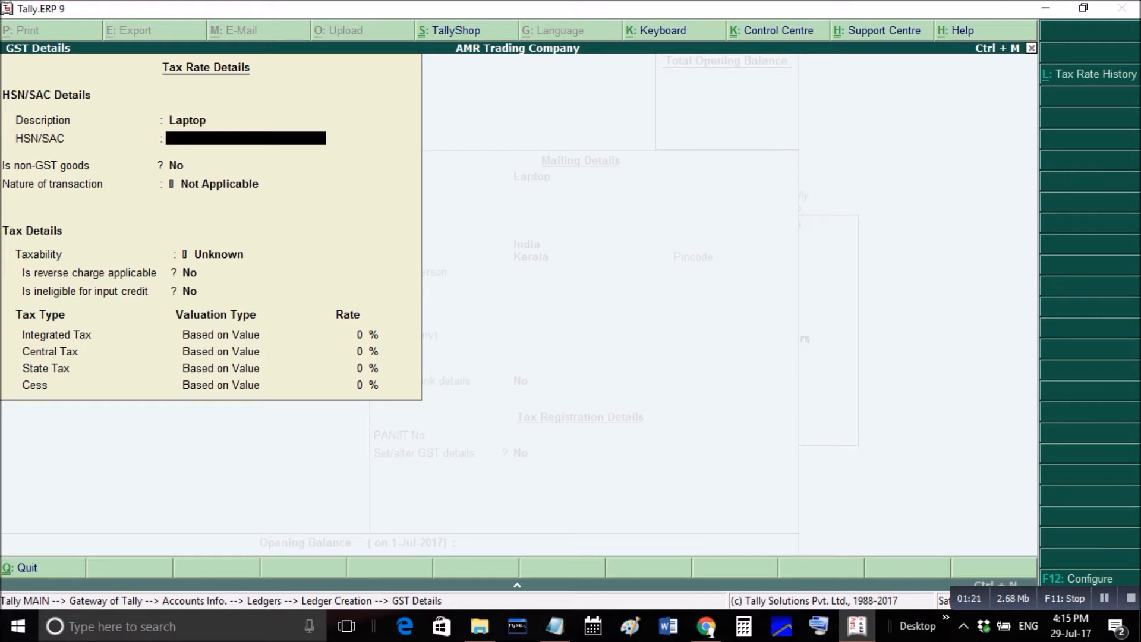
text(453748)
key(Return)
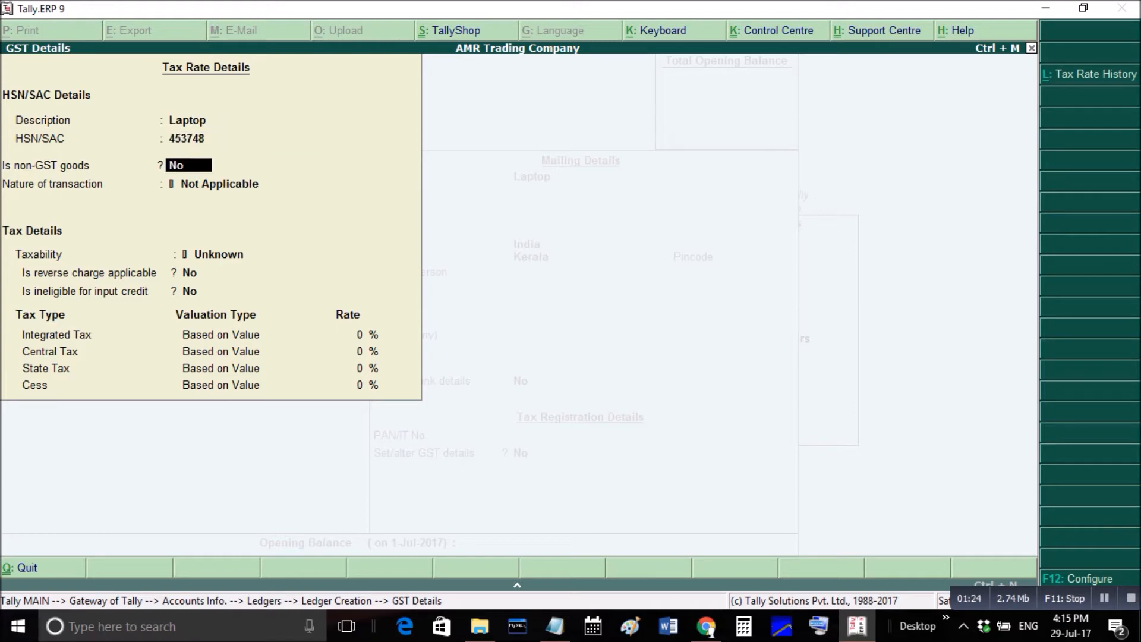
key(Return)
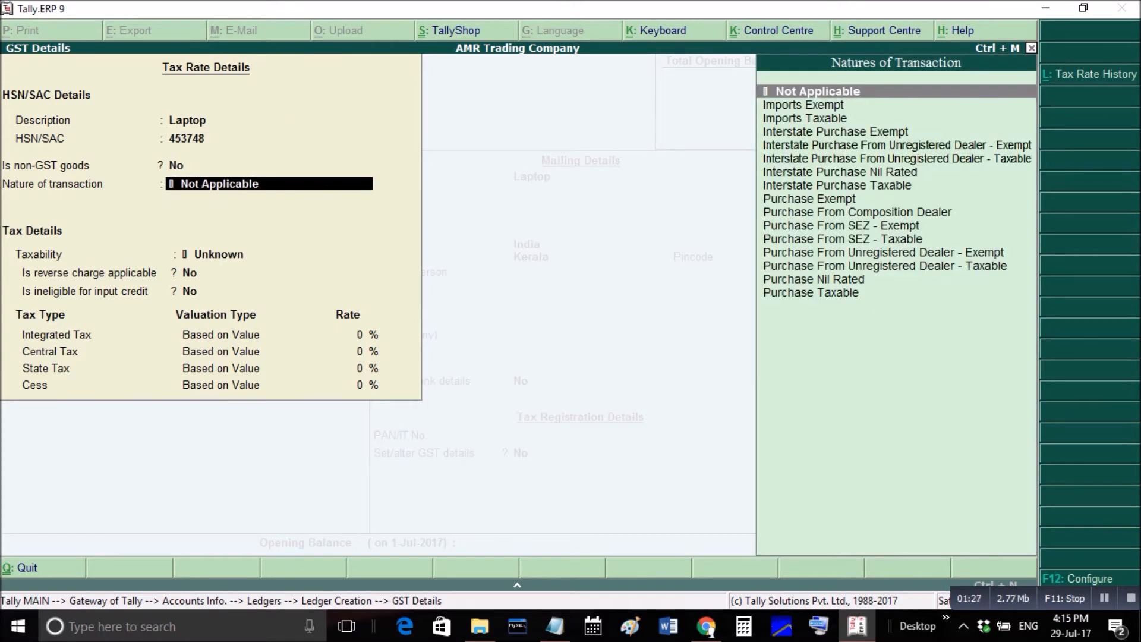
- Set the nature of transaction to Purchase Taxable and the nature of goods to Capital Goods
text(P)
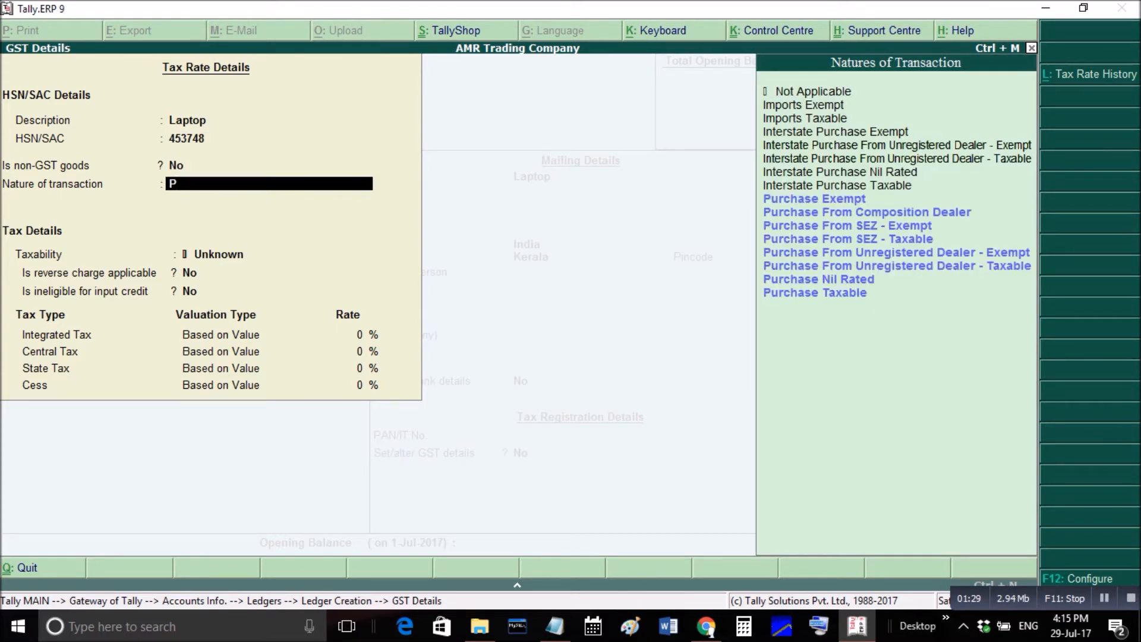
key(Up)
key(Return)
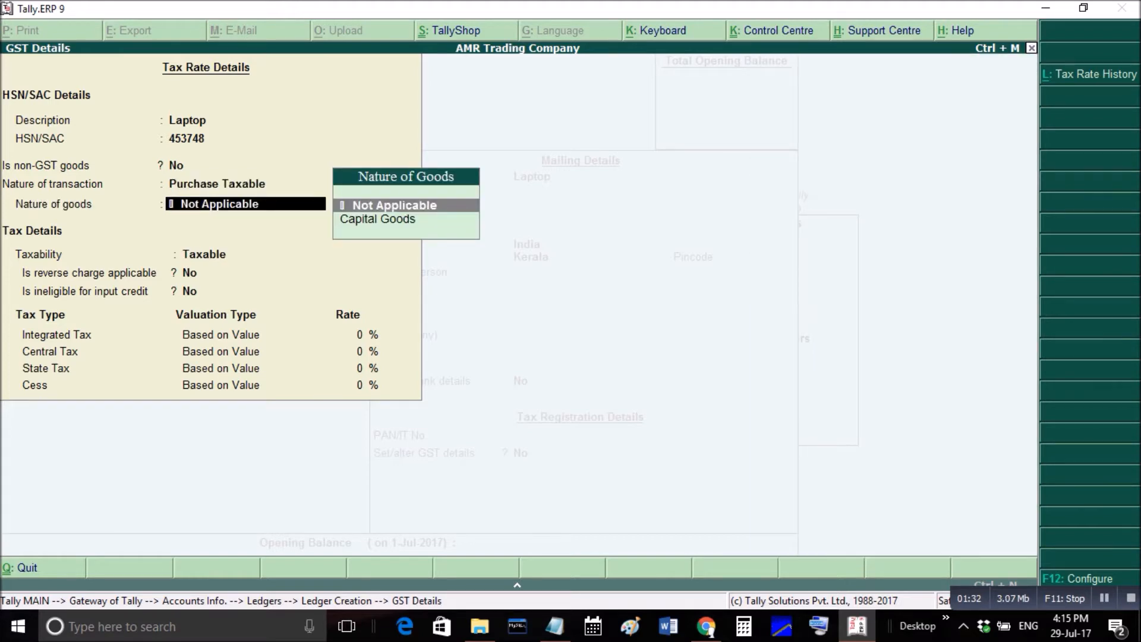
key(Down)
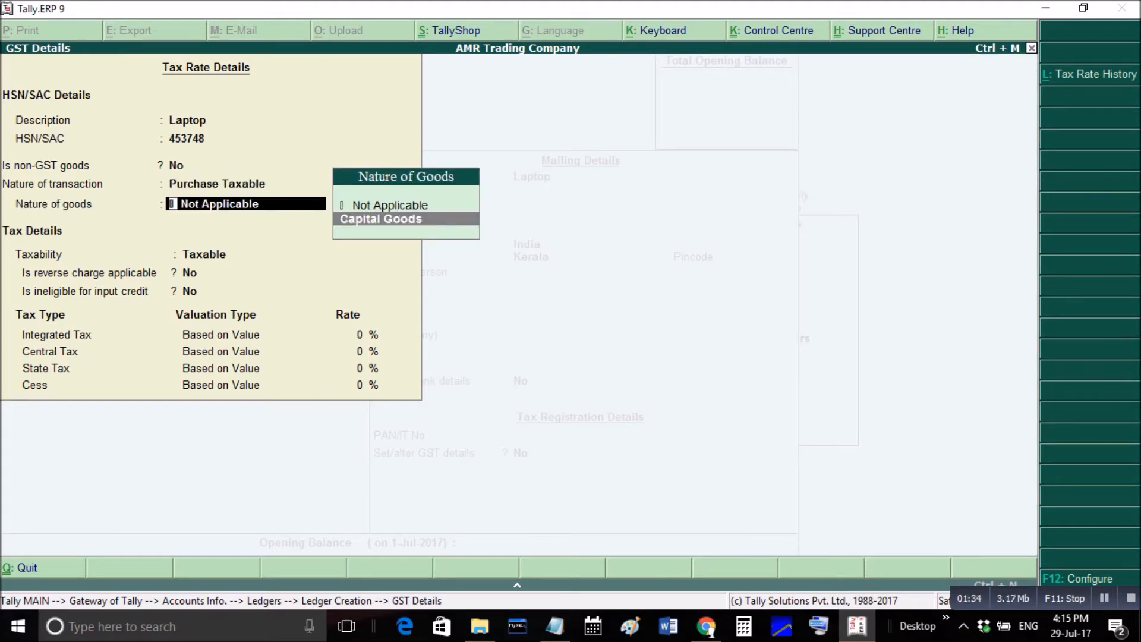
key(Return)
- Set the integrated tax rate to 12% with 6% each for central and state tax, and accept the GST details
key(Return)
key(Return)
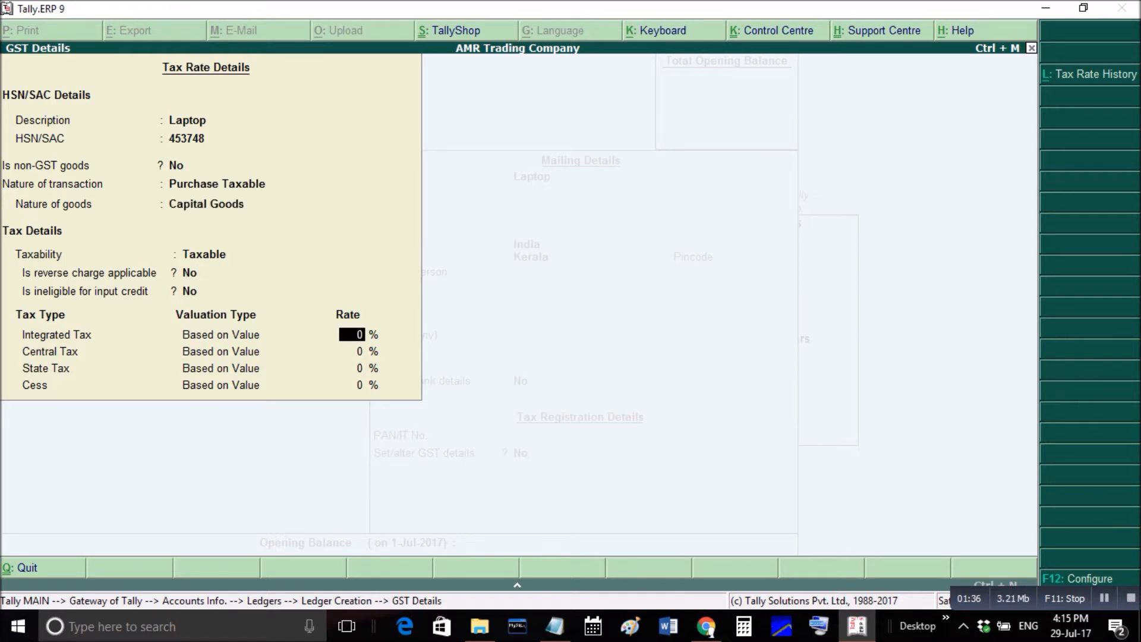
text(12)
key(Return)
key(Return)
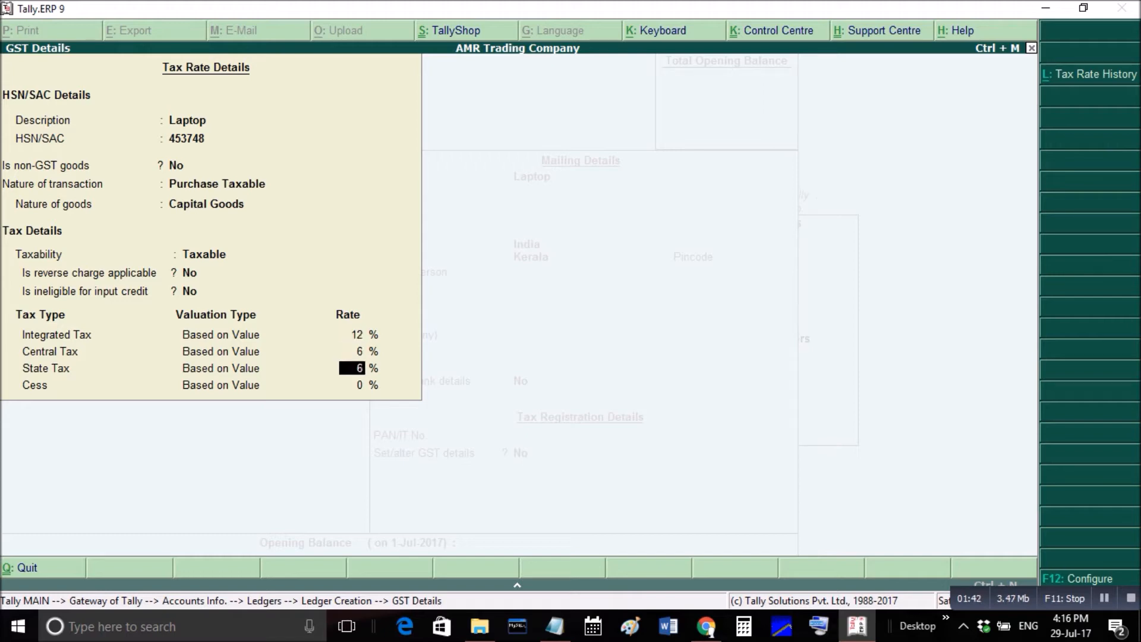
key(Return)
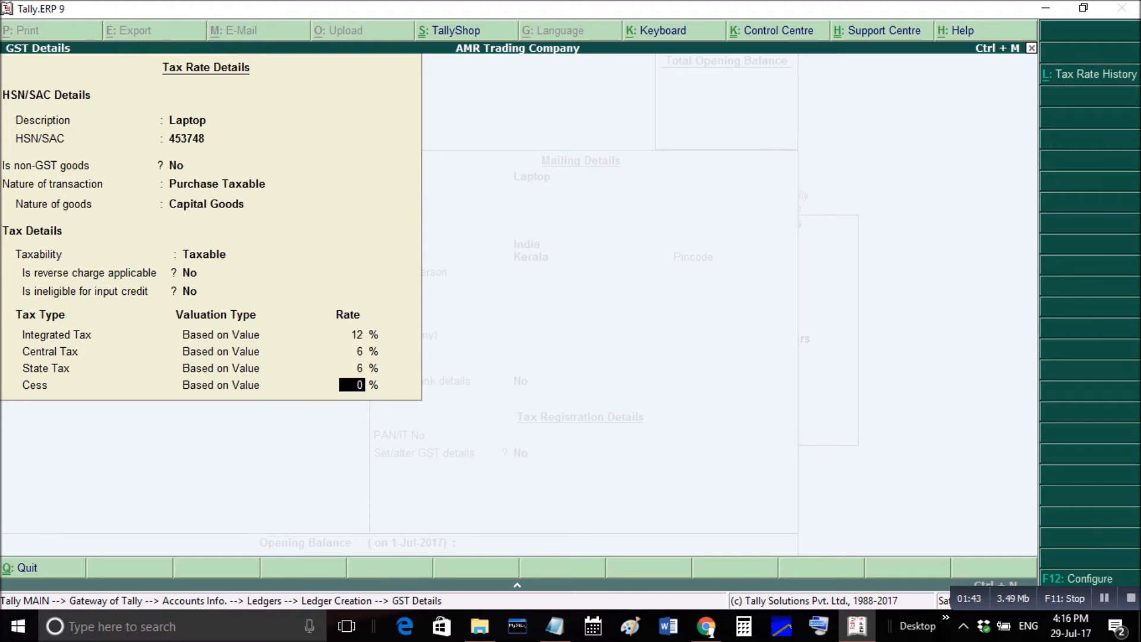
key(Return)
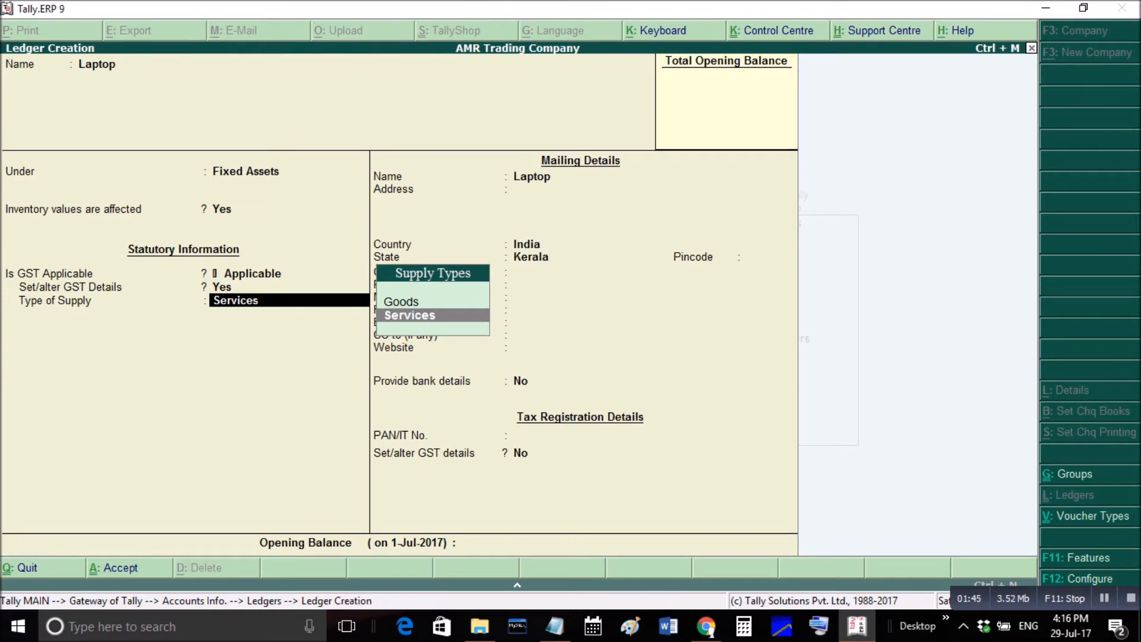
- Set the Laptop ledger's type of supply to Goods, keep the remaining default details, and save the ledger
key(Up)
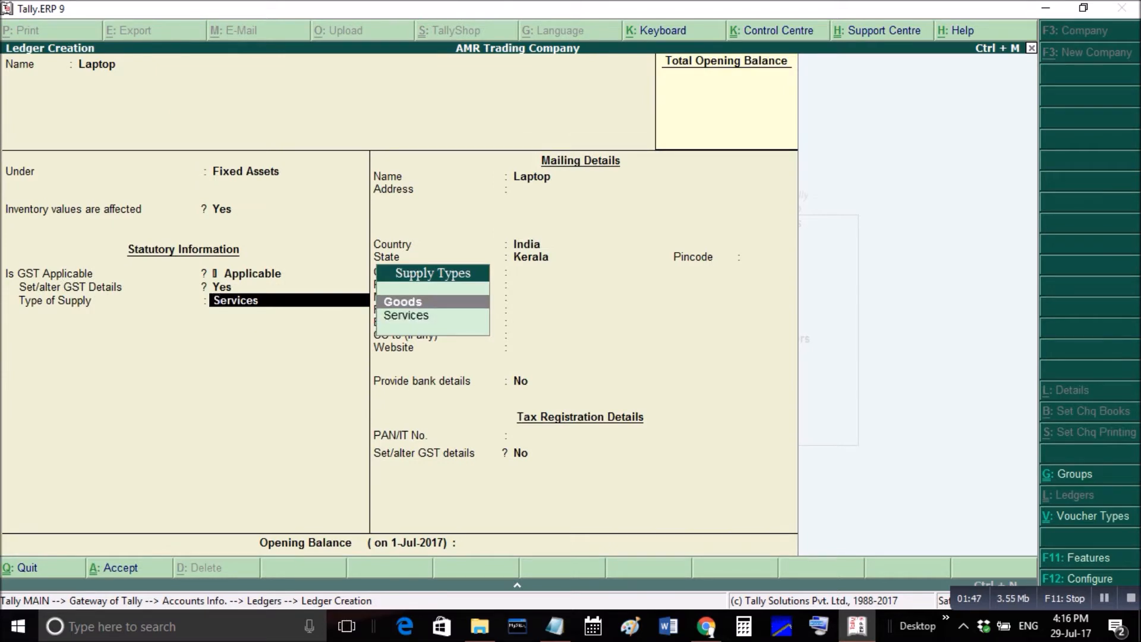
key(Return)
key(Return)
key(Return)
key(Return)
key(Return)
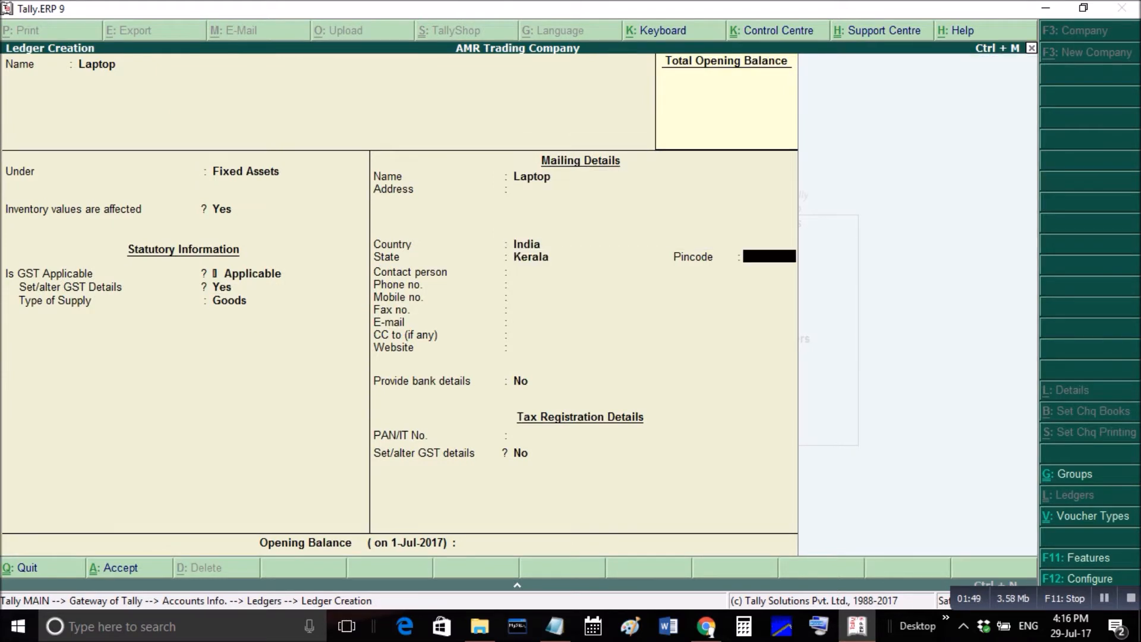
key(Return)
key(Return)
key(Return)
key(Return)
key(Return)
key(Return)
key(Return)
key(Return)
key(Return)
key(Return)
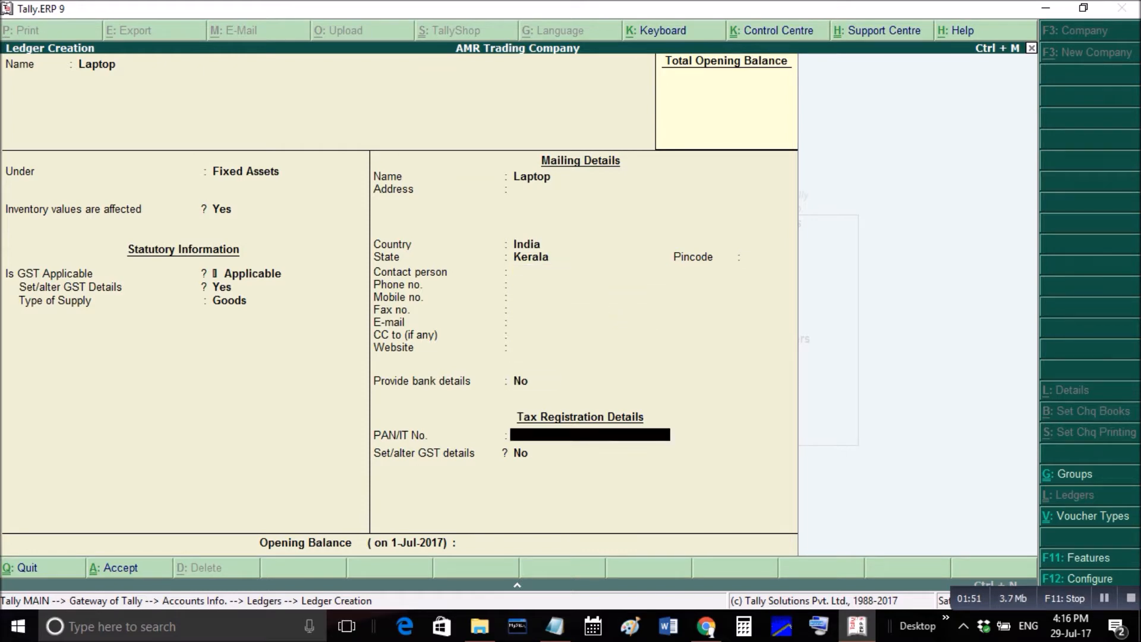
key(Return)
key(Return)
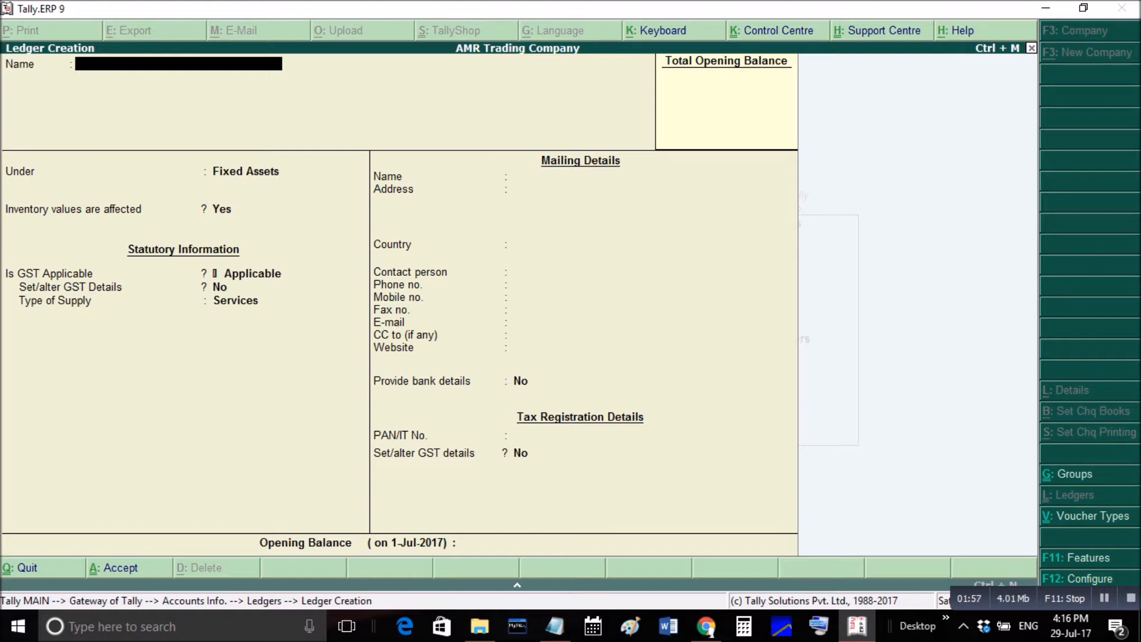
- Name the next ledger Visakh Traders and place it under Sundry Creditors
text(Visakh Traders)
key(Return)
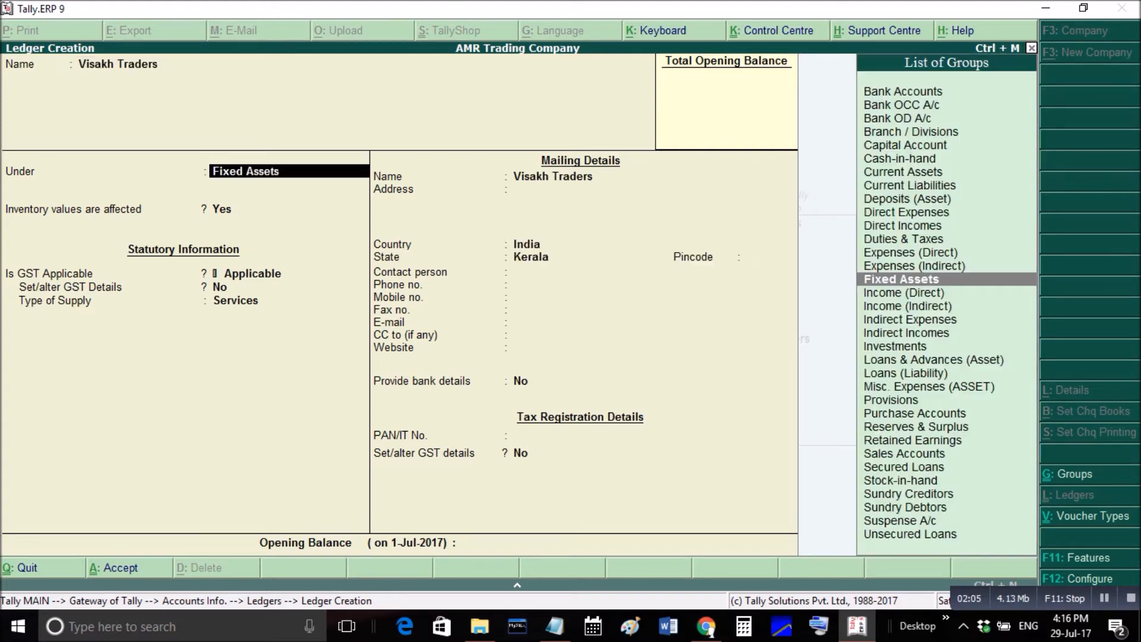
text(Su)
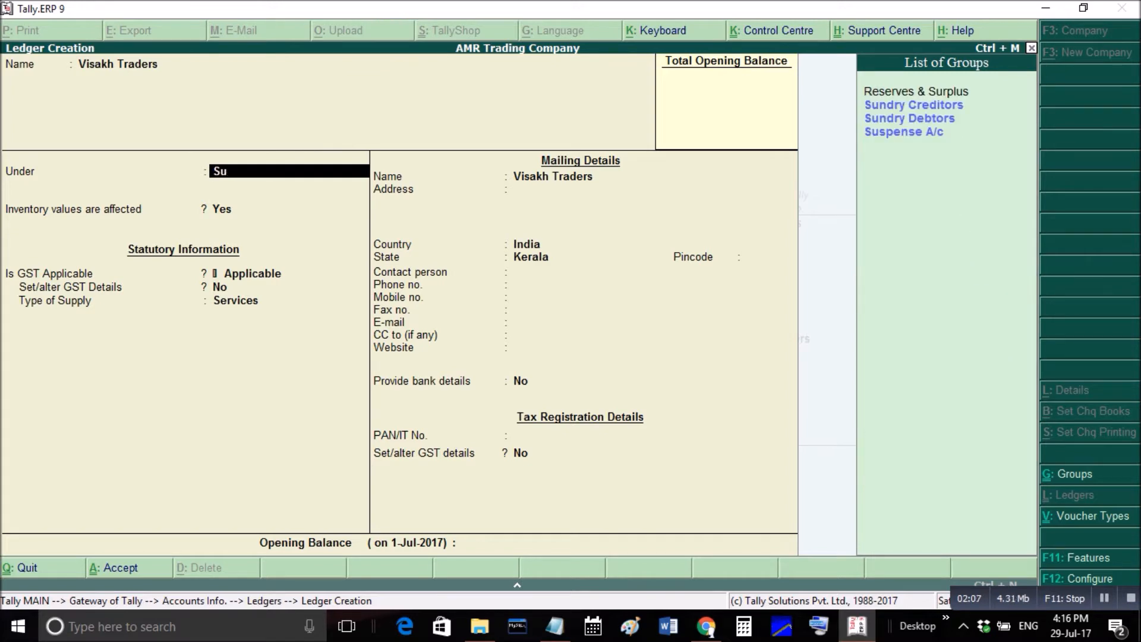
key(Down)
key(Return)
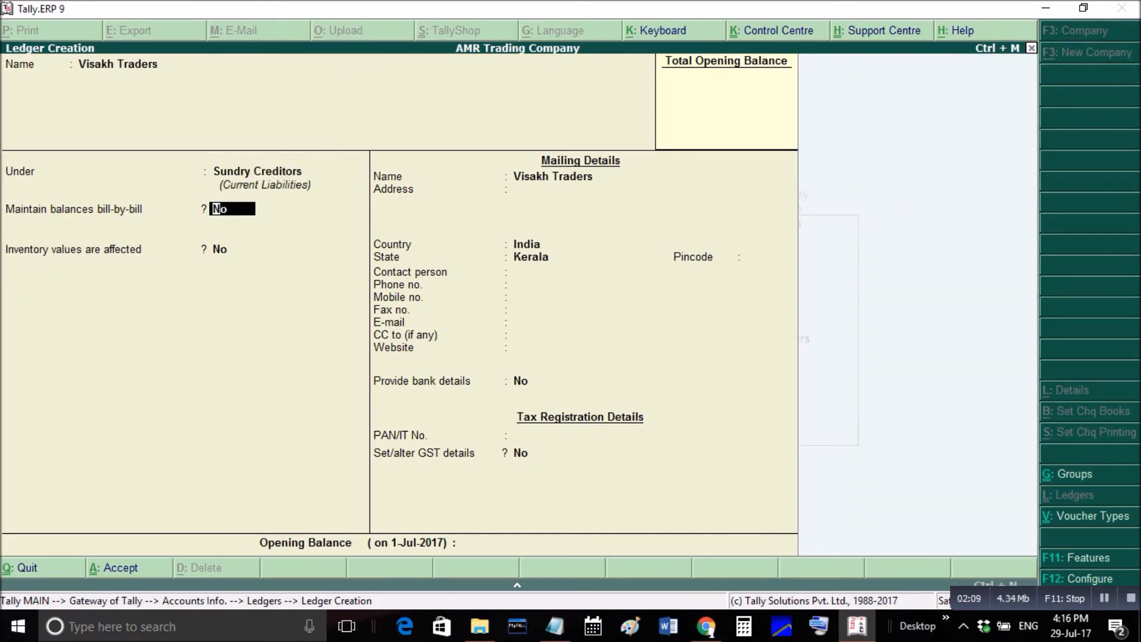
- Keep the supplier ledger's default balance and mailing details, and enable its GST details with the Regular registration type
key(Return)
key(Return)
key(Return)
key(Return)
key(Return)
key(Return)
key(Return)
key(Return)
key(Return)
key(Return)
key(Return)
key(Return)
key(Return)
key(Return)
key(Return)
key(Return)
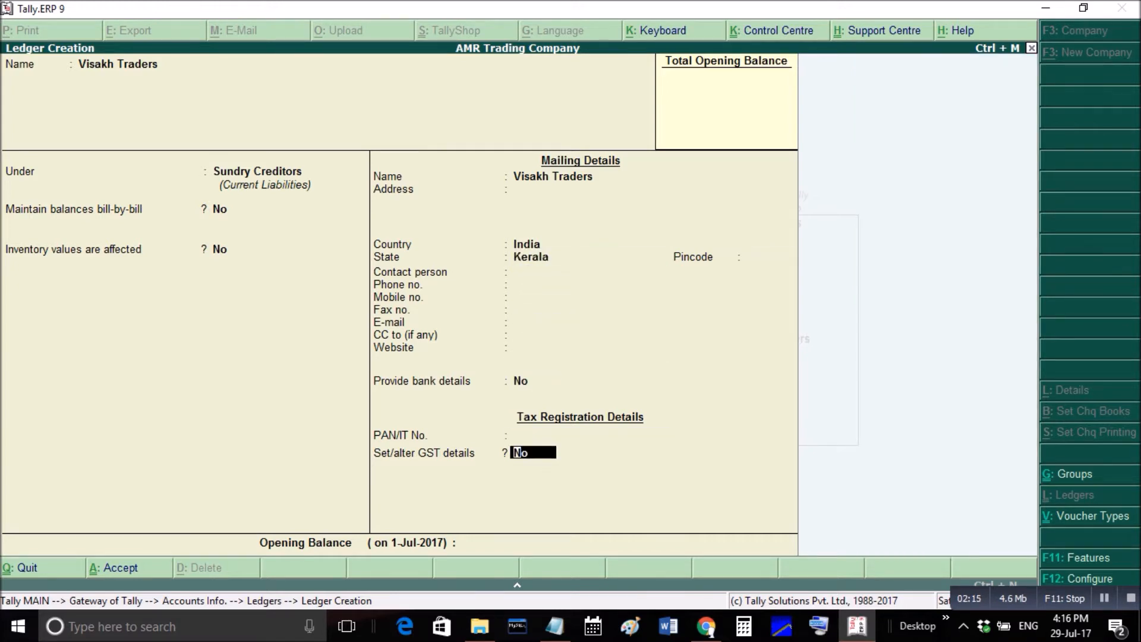
key(y)
key(Return)
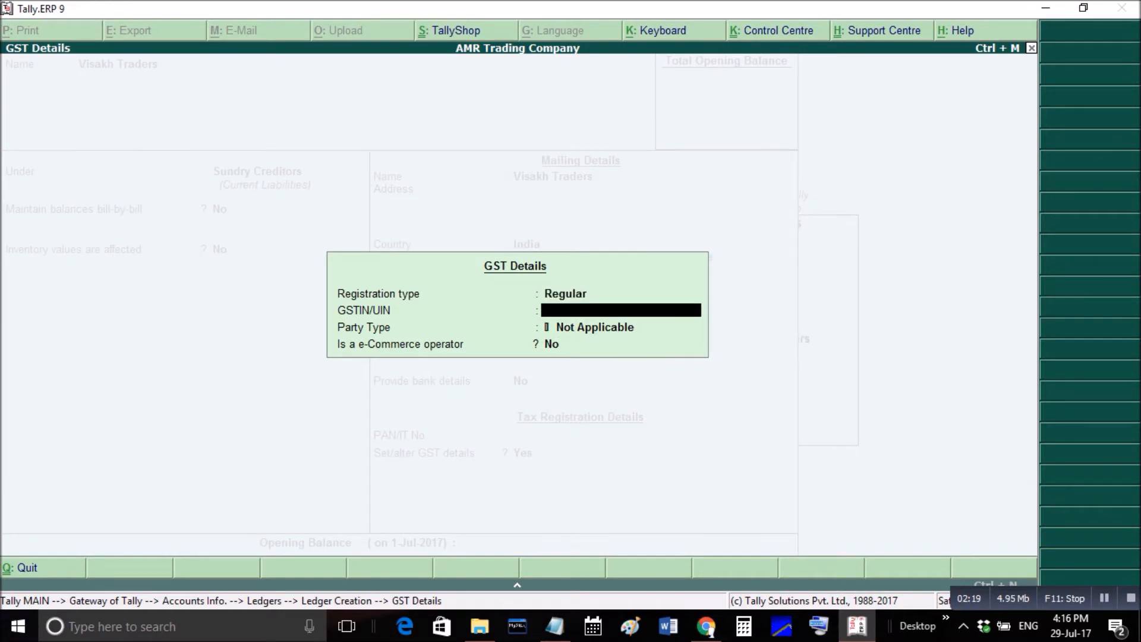
- Paste the supplier's GSTIN/UIN, keep the other GST defaults, and save the supplier ledger
key(ctrl+alt+v)
key(Return)
key(Return)
key(Return)
key(Return)
key(Return)
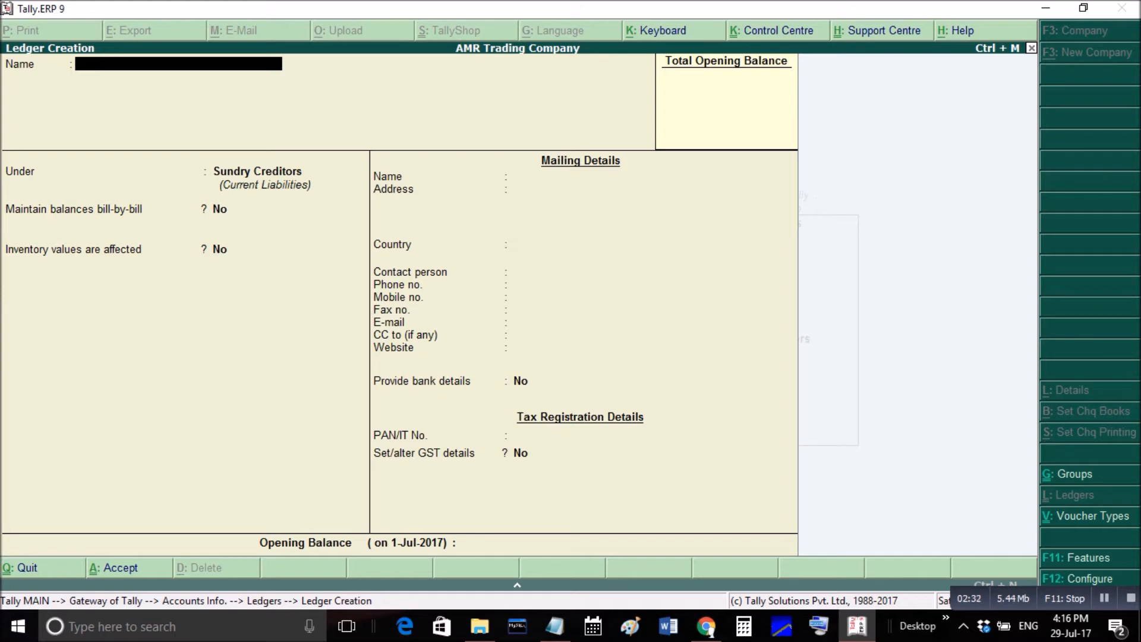
- Name the next ledger SGST and place it under Duties & Taxes
text(SGST)
key(Return)
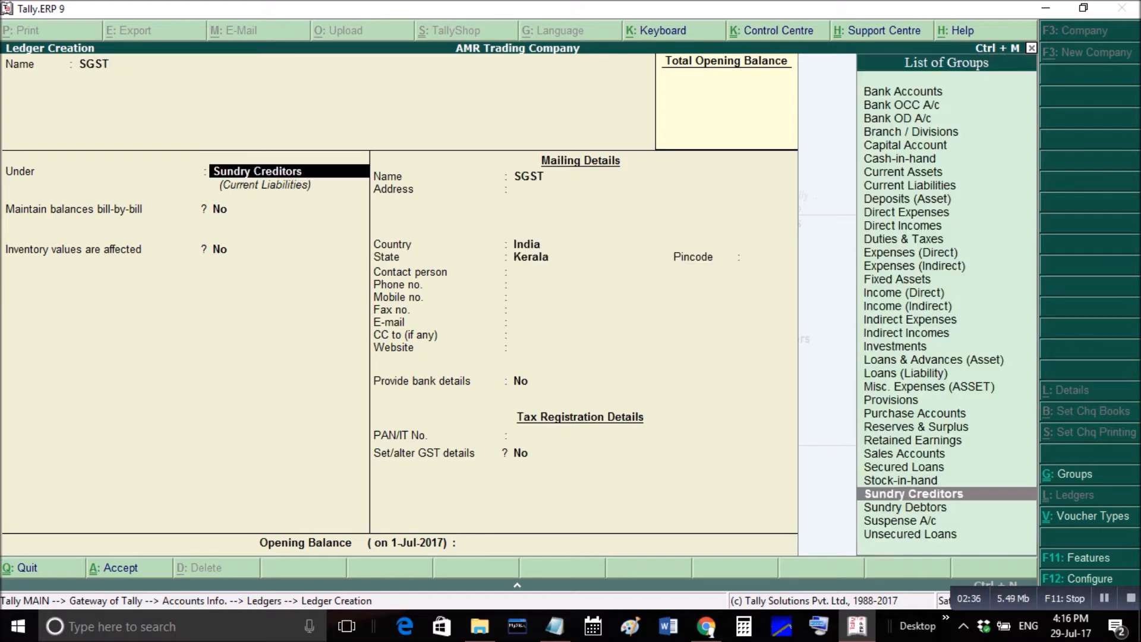
text(DU)
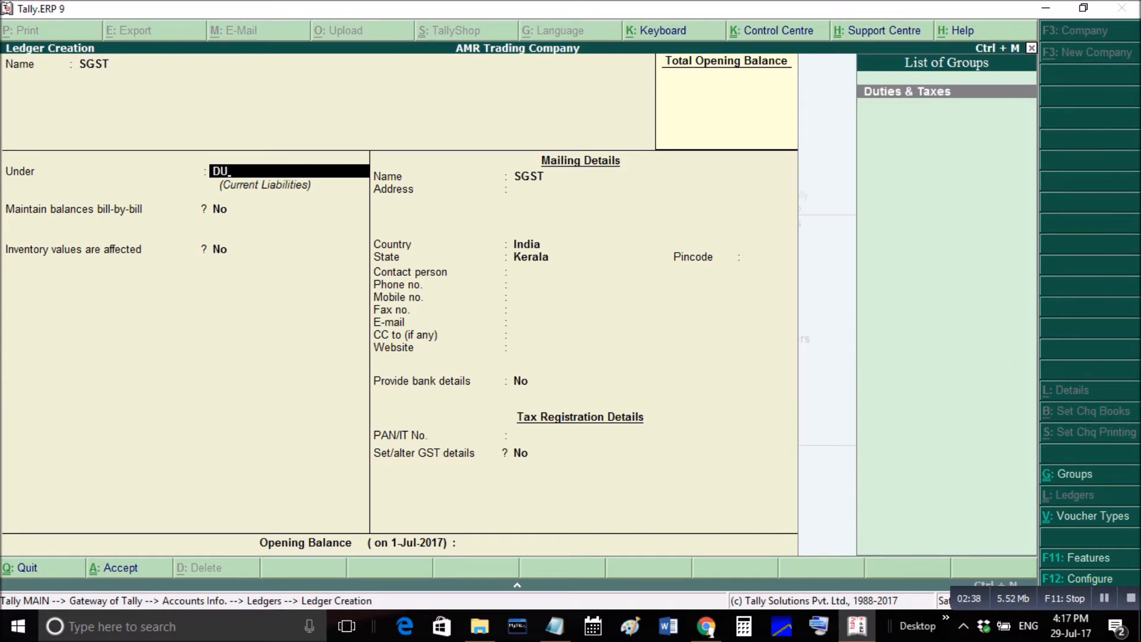
key(Return)
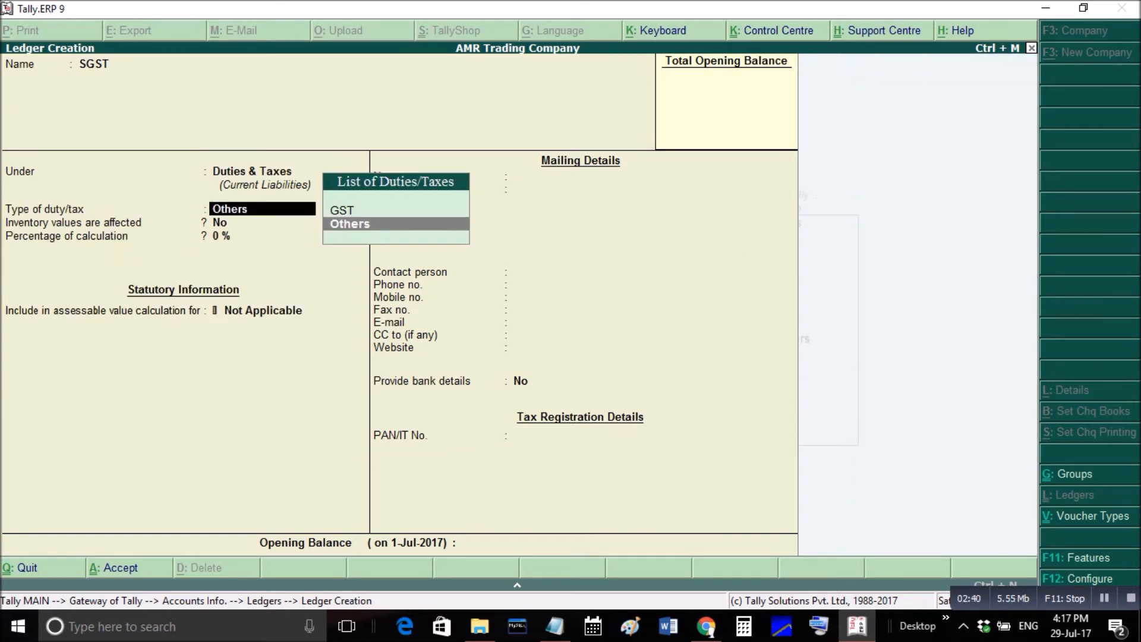
- Set the SGST ledger's duty type to GST and tax type to State Tax, keep the other defaults, and save it
key(Up)
key(Return)
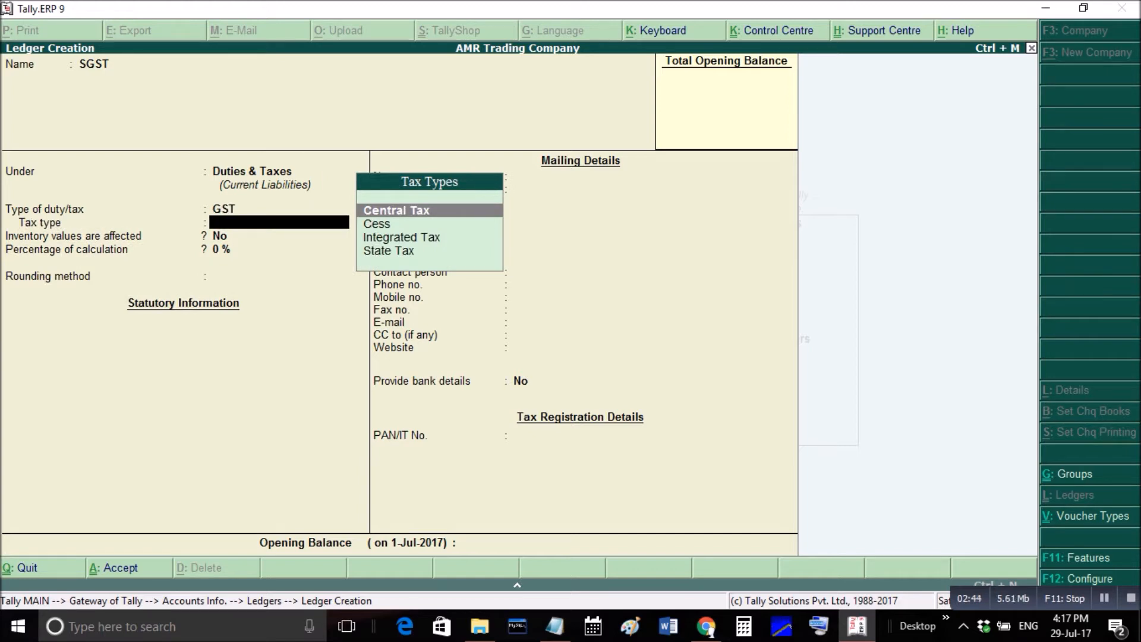
key(Down)
key(Down)
key(Down)
key(Return)
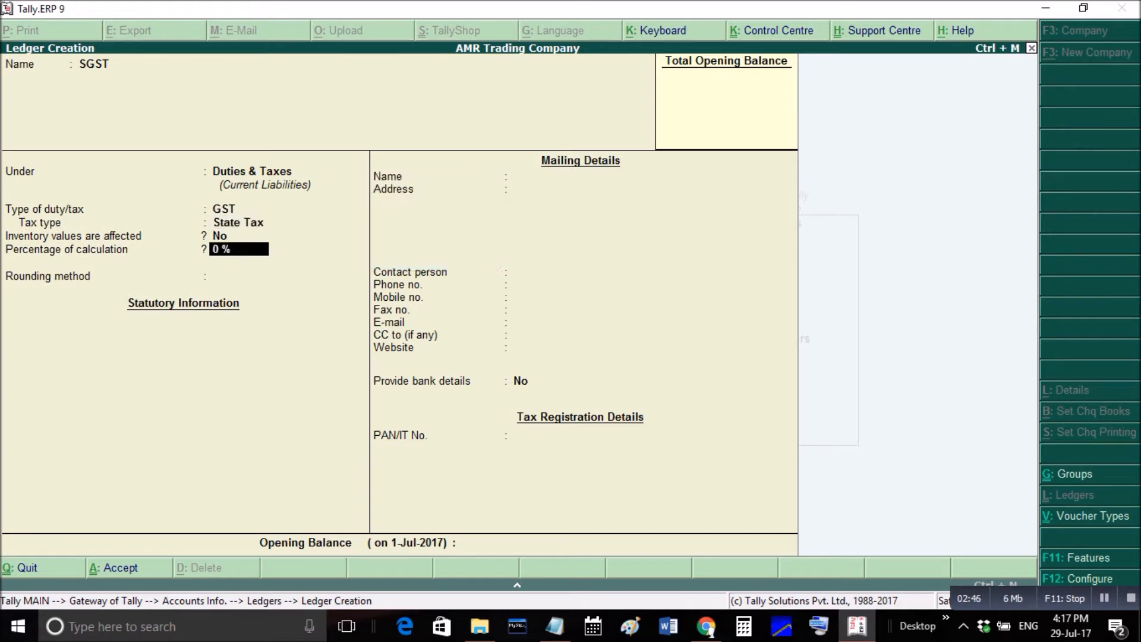
key(Return)
key(Return)
key(Return)
key(Return)
key(Return)
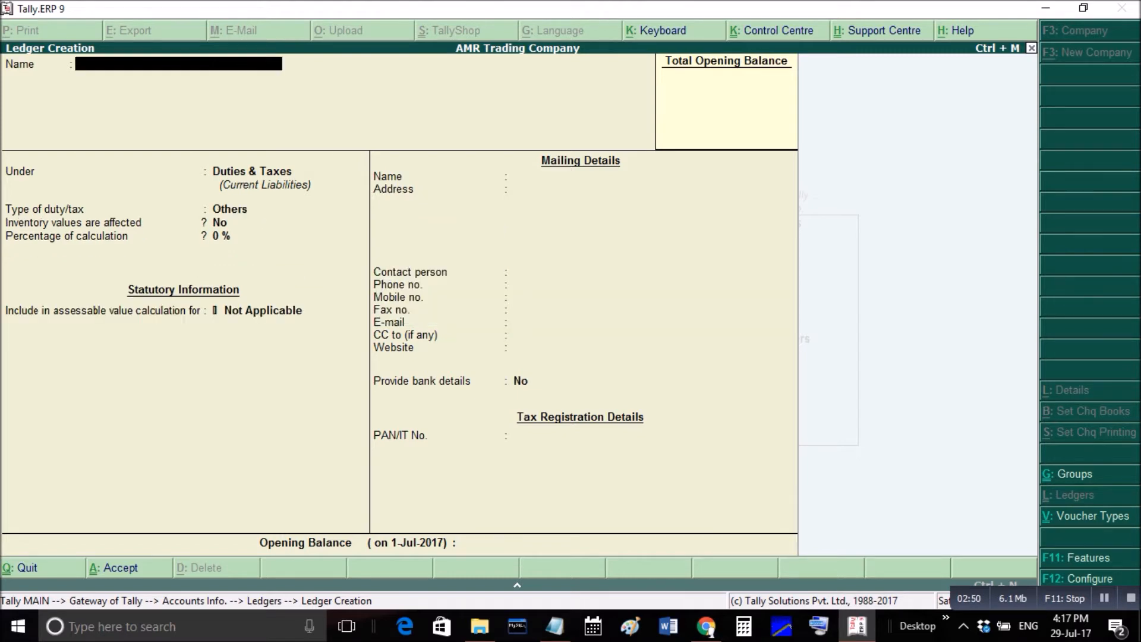
- Create a CGST ledger under Duties & Taxes with duty type GST and tax type Central Tax, keeping the other defaults, and save it
text(CGST)
key(Return)
key(Return)
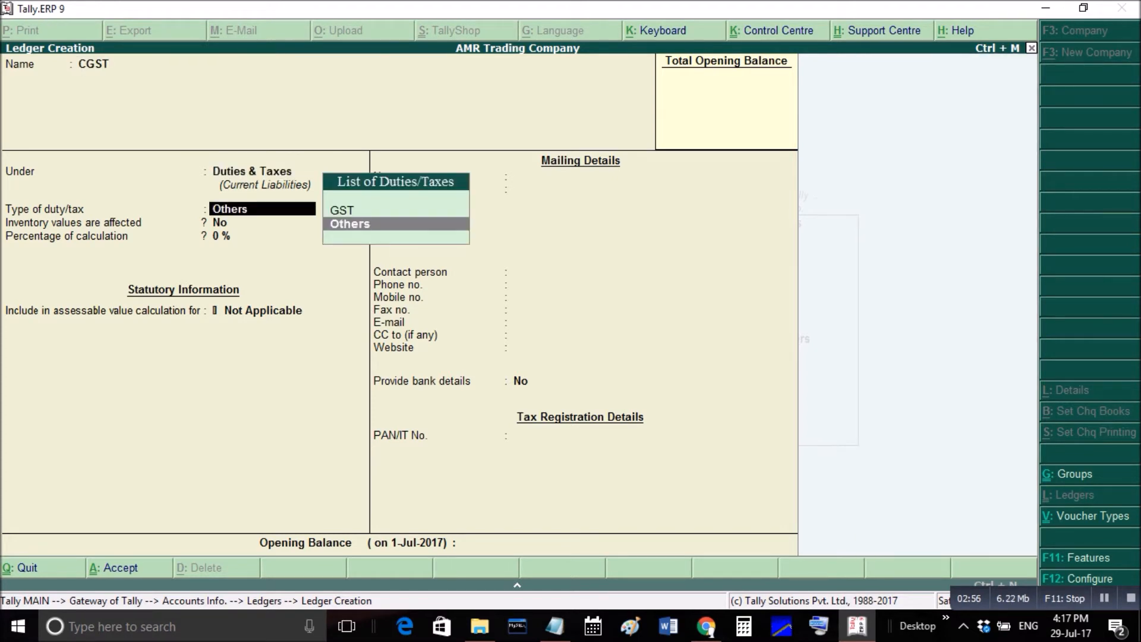
key(Up)
key(Return)
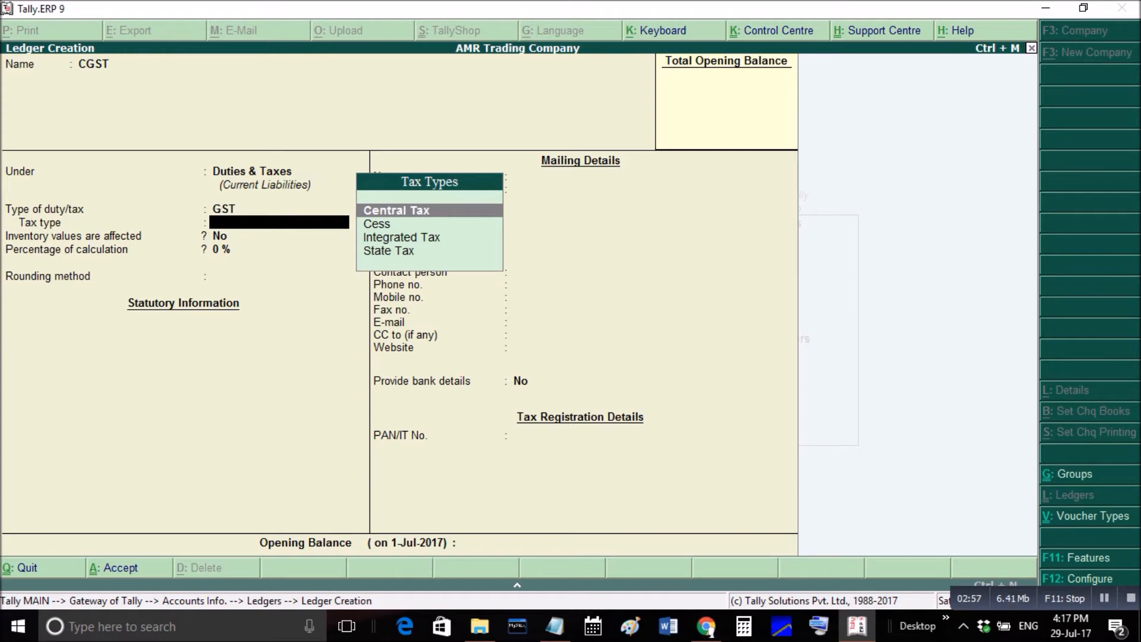
key(Return)
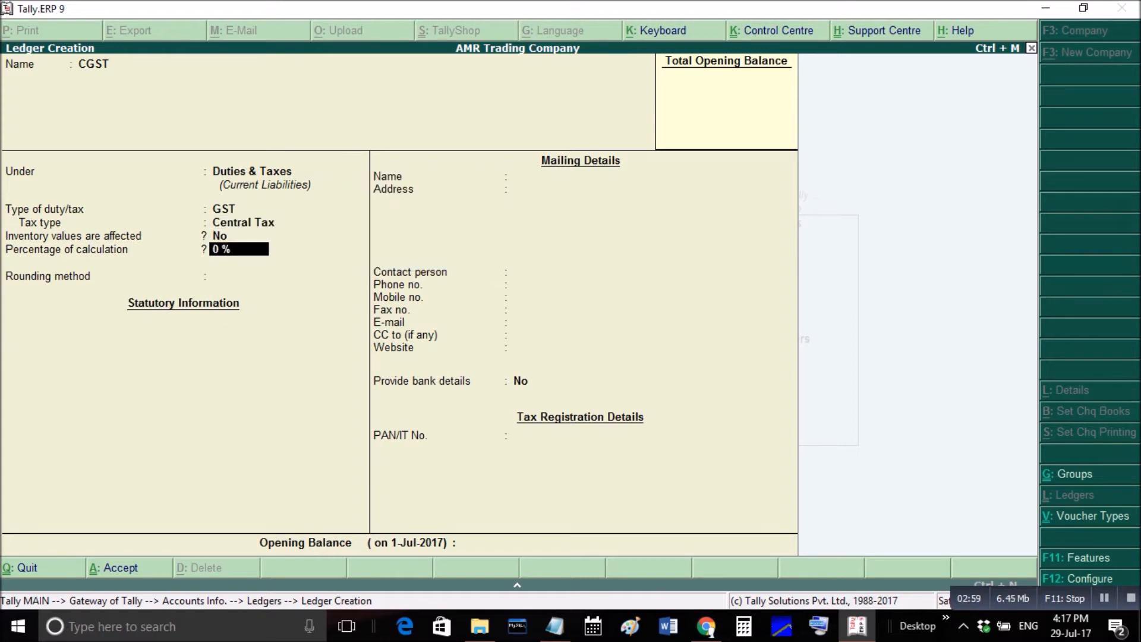
key(Return)
key(Return)
key(Return)
key(Return)
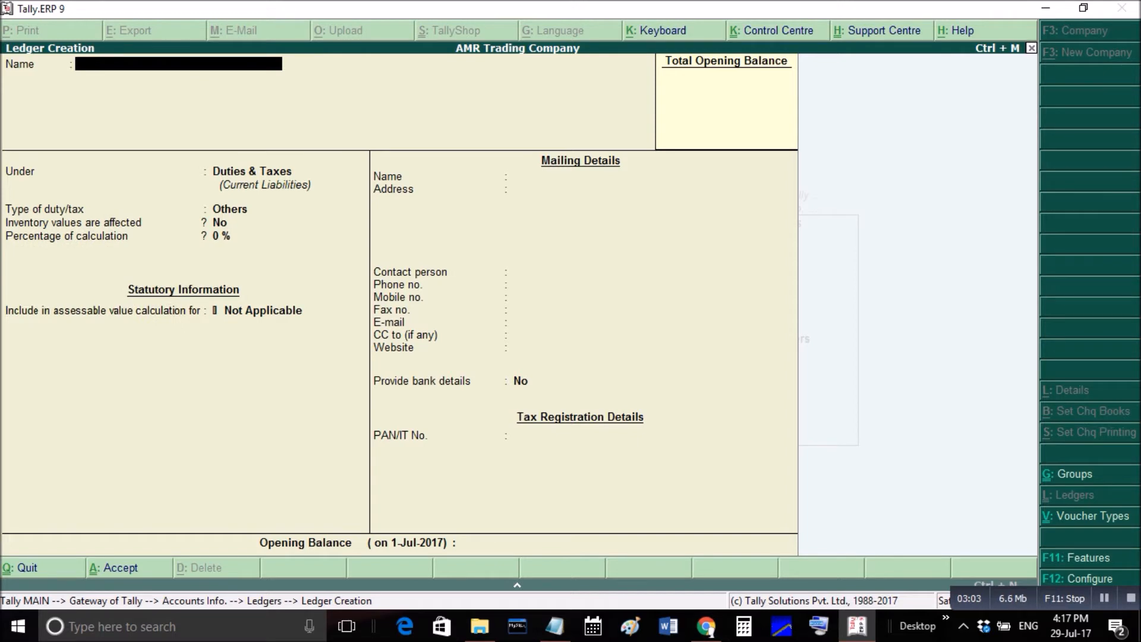
- Leave ledger creation and open the creation form for a single stock item
key(Escape)
key(Escape)
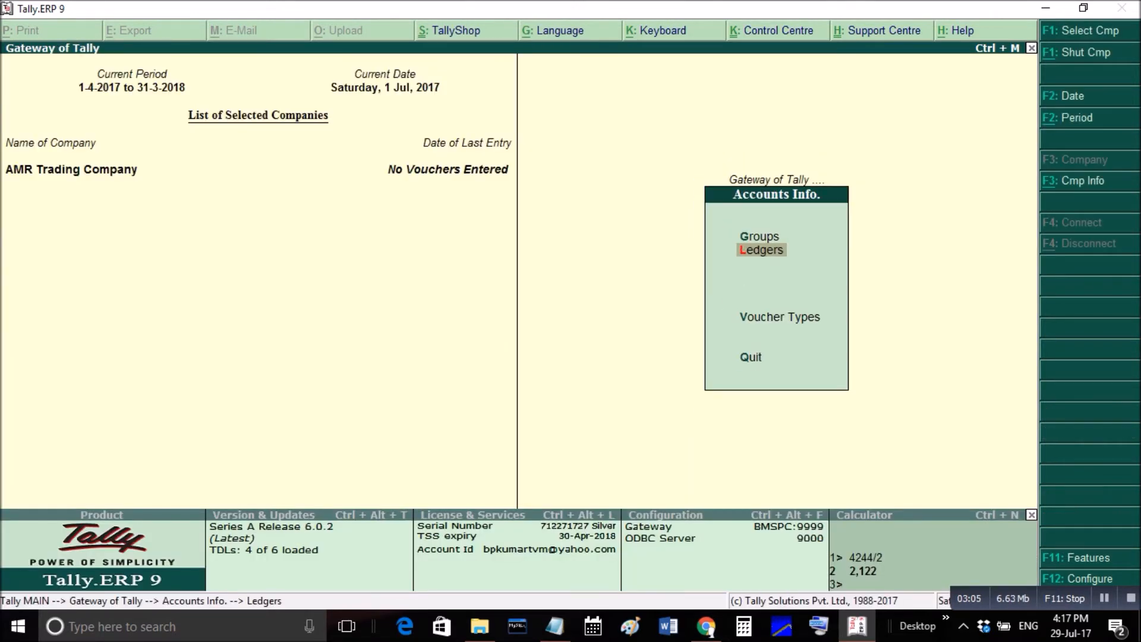
key(Escape)
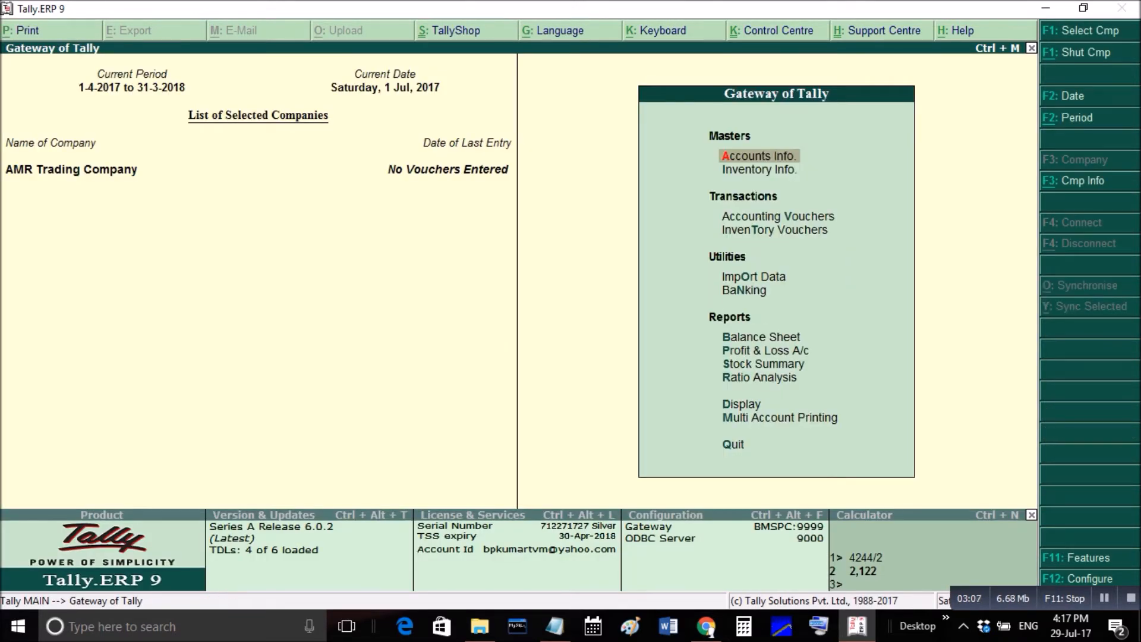
key(Down)
key(Return)
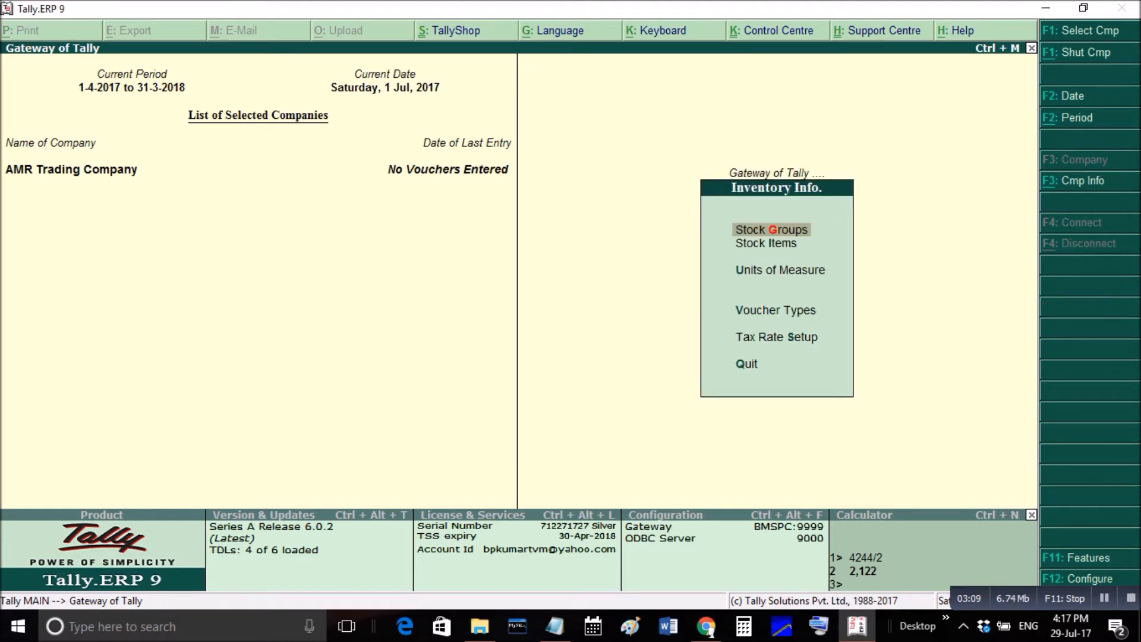
key(Down)
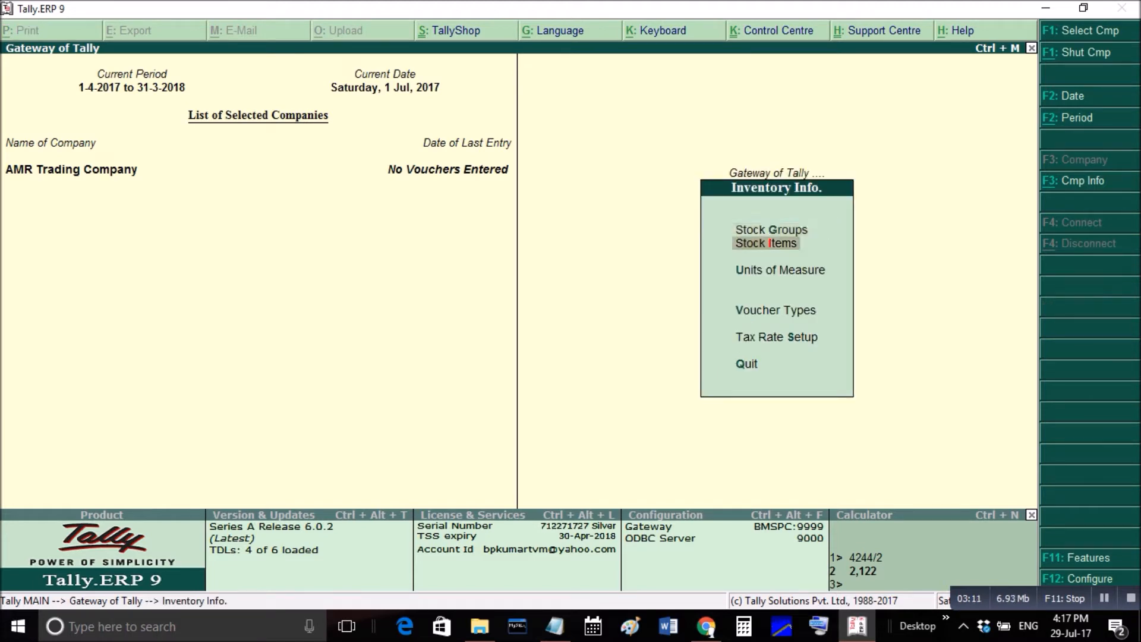
key(Return)
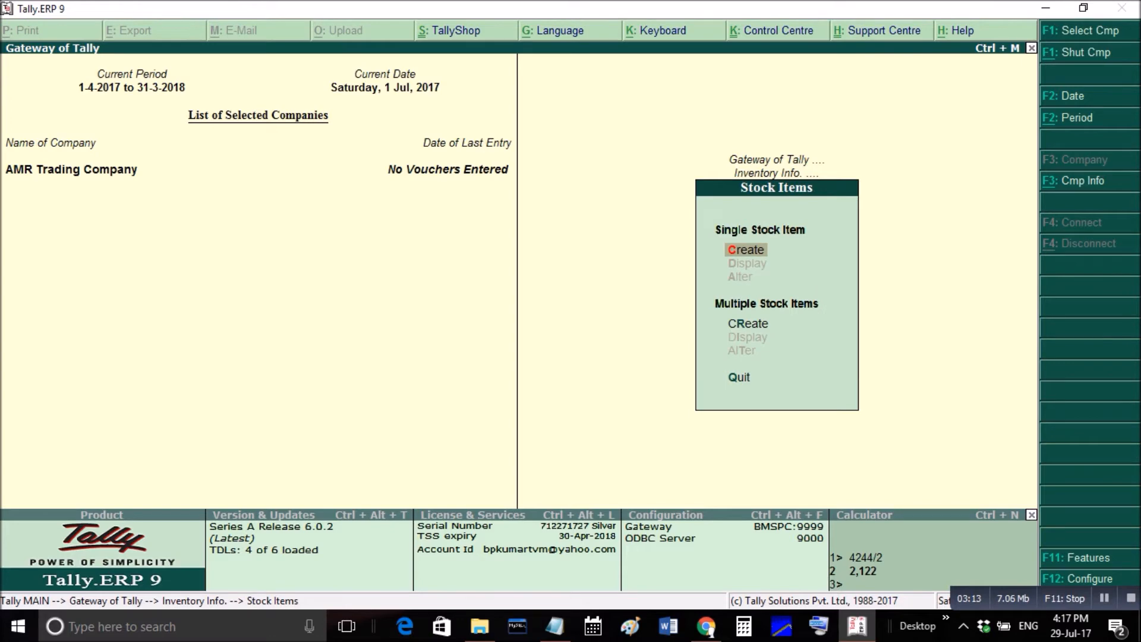
key(Return)
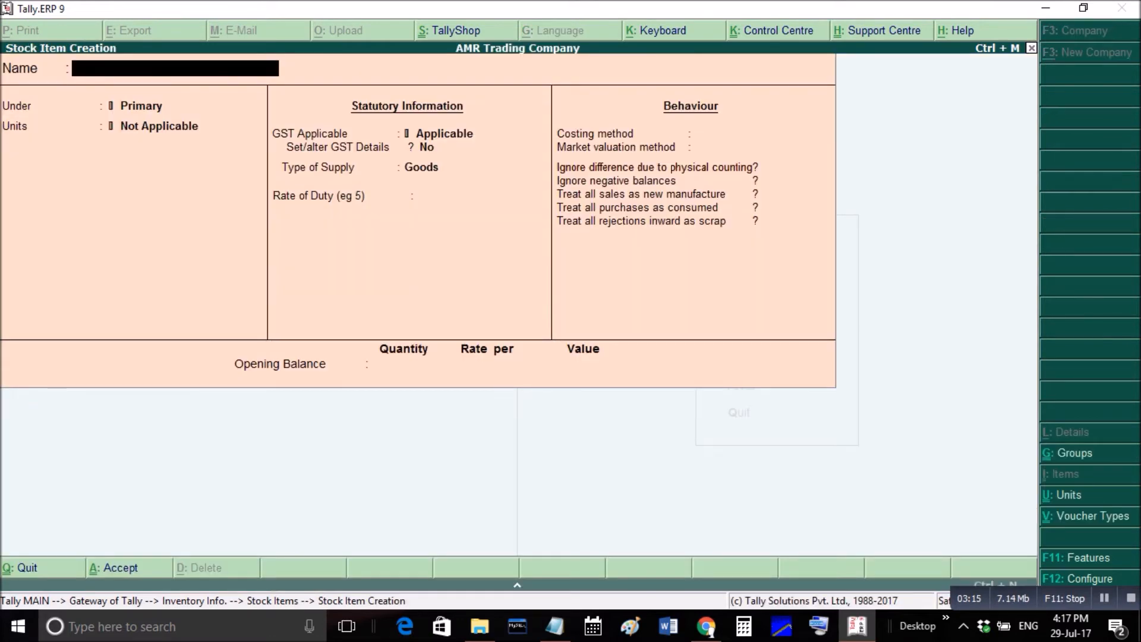
- Name the stock item Laptop, keep it under Primary, and set its units to Nos
text(Laptop)
key(Return)
key(Return)
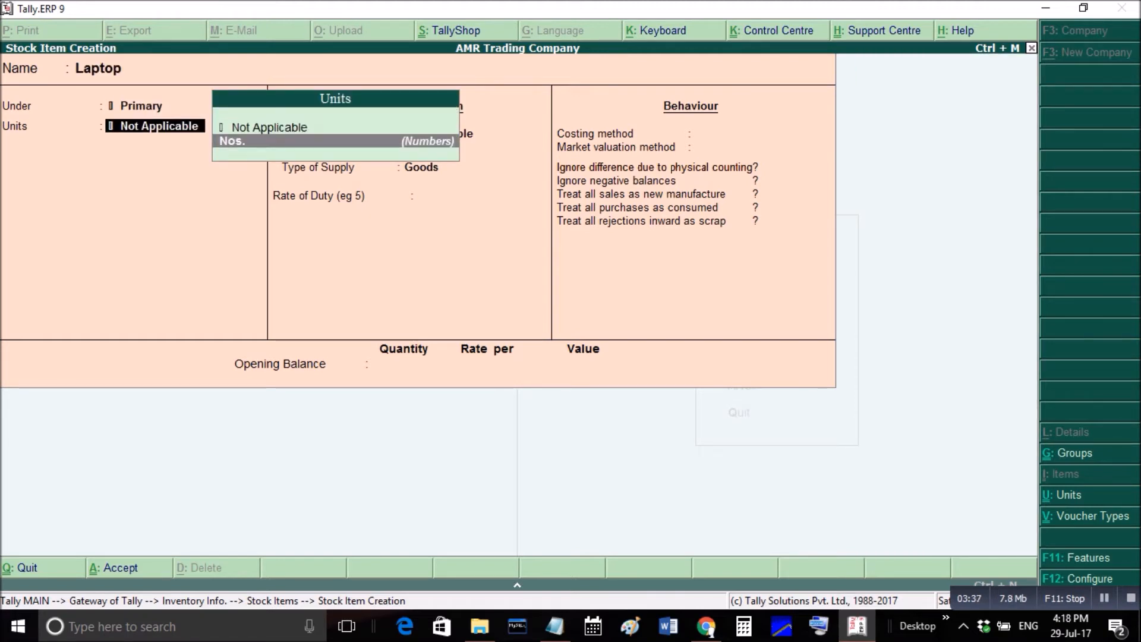
key(Return)
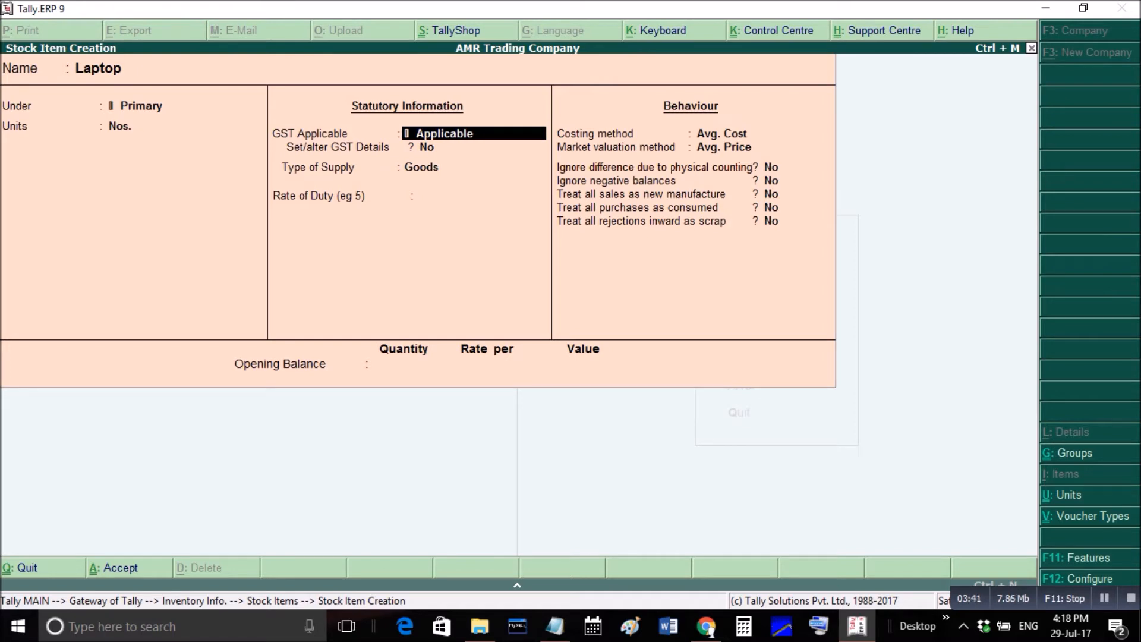
- Keep GST applicable without setting GST details, keep the supply type as Goods, and leave the Laptop item's rate of duty empty
key(Return)
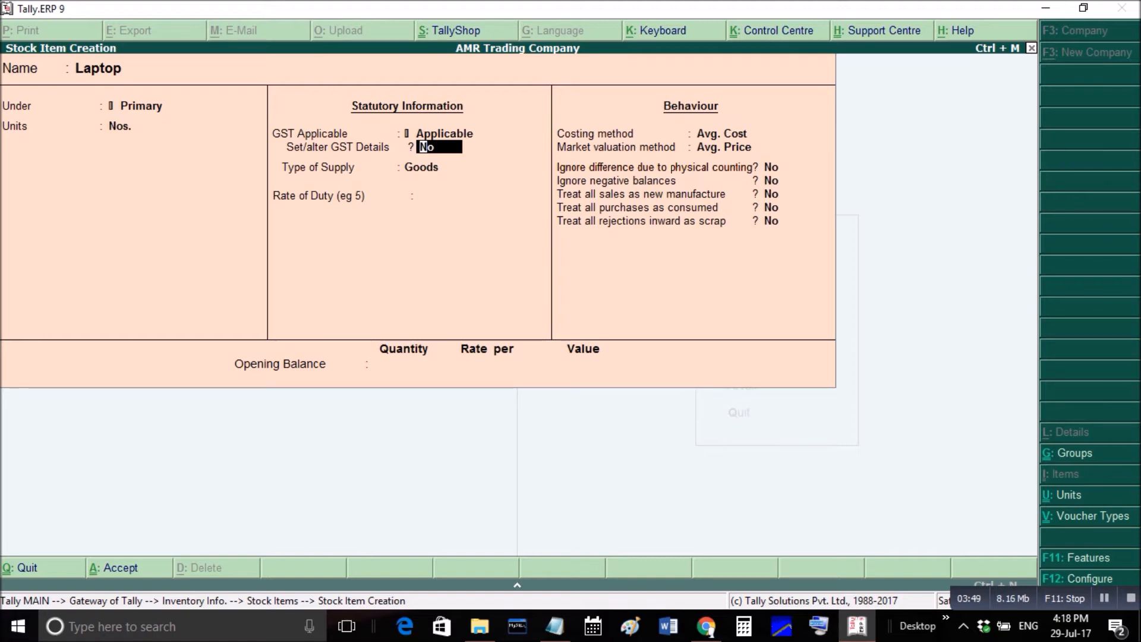
key(Return)
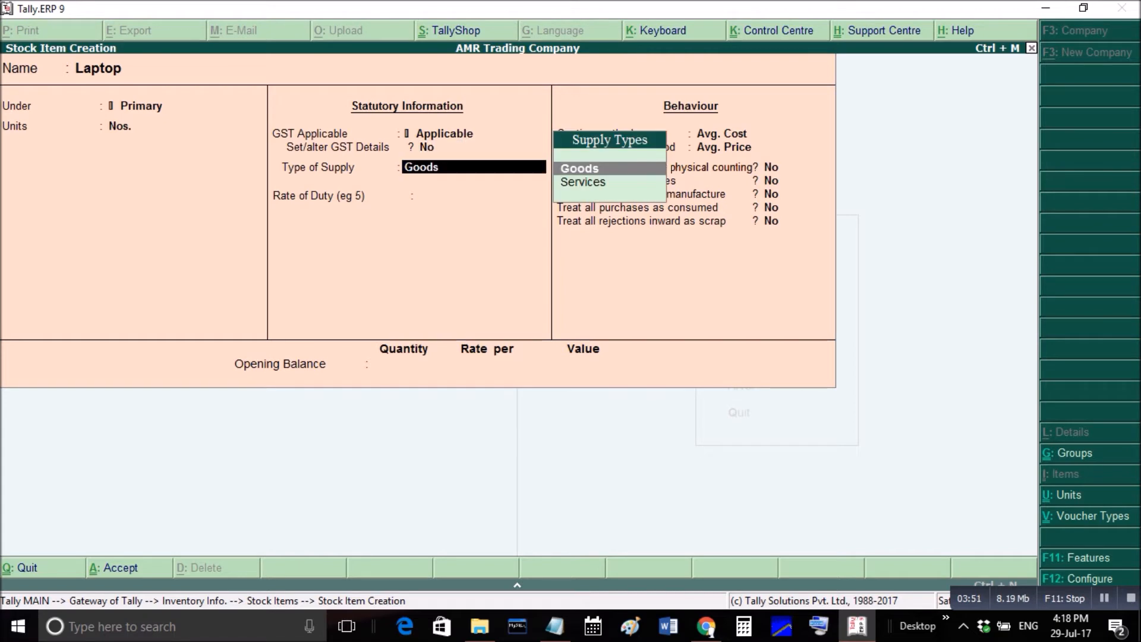
key(Return)
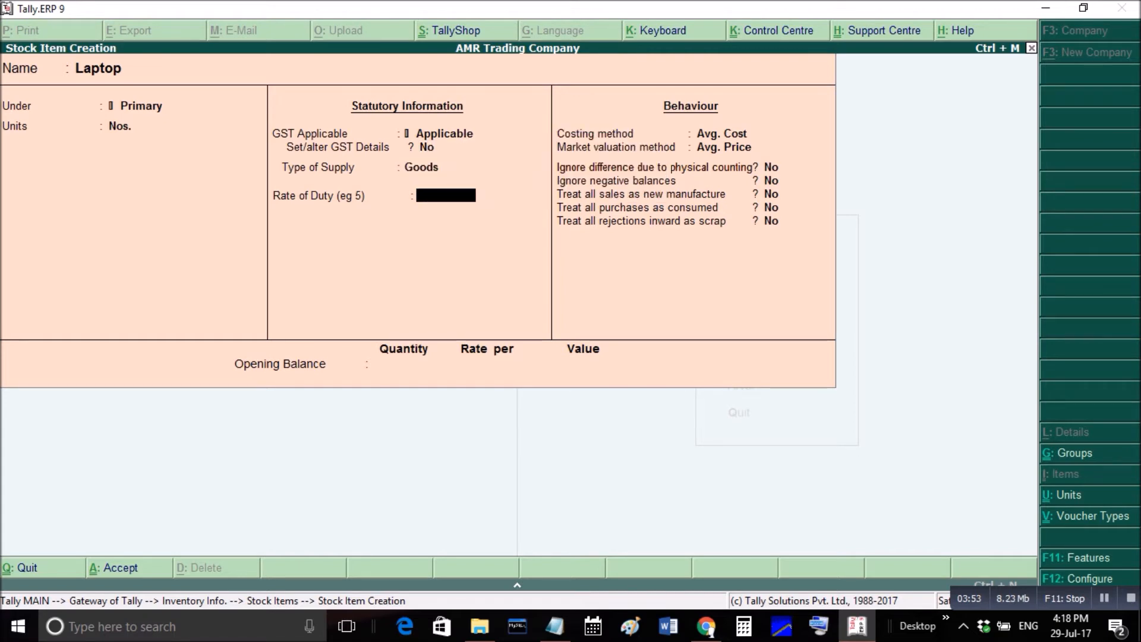
key(Return)
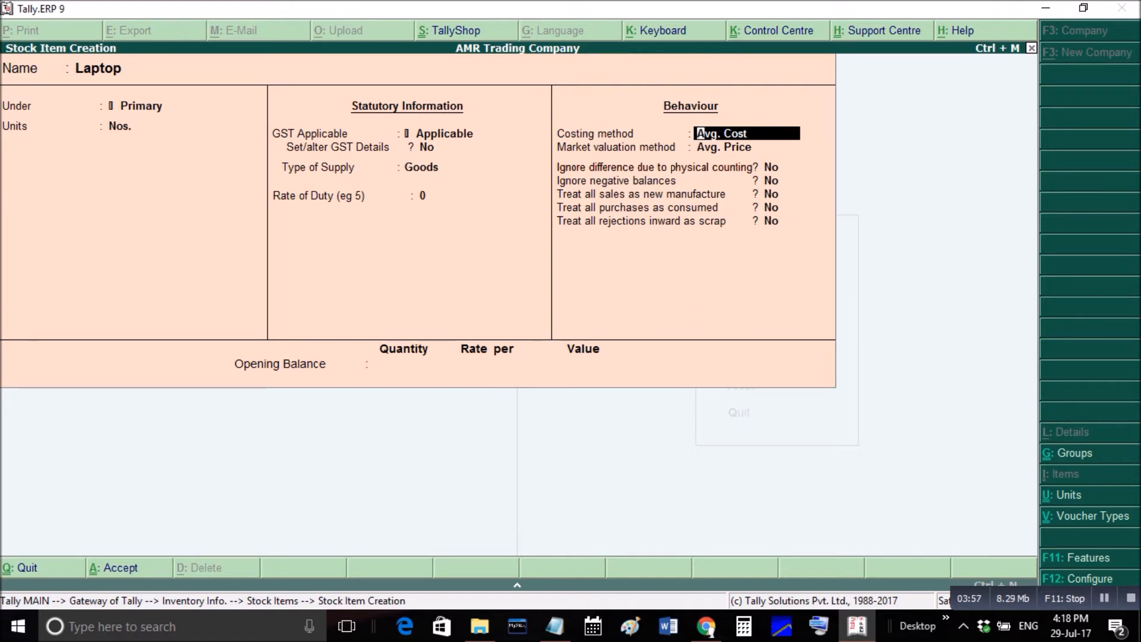
- Set the Laptop item to treat all purchases as consumed, keeping the default costing, valuation and preceding behaviour options
key(Return)
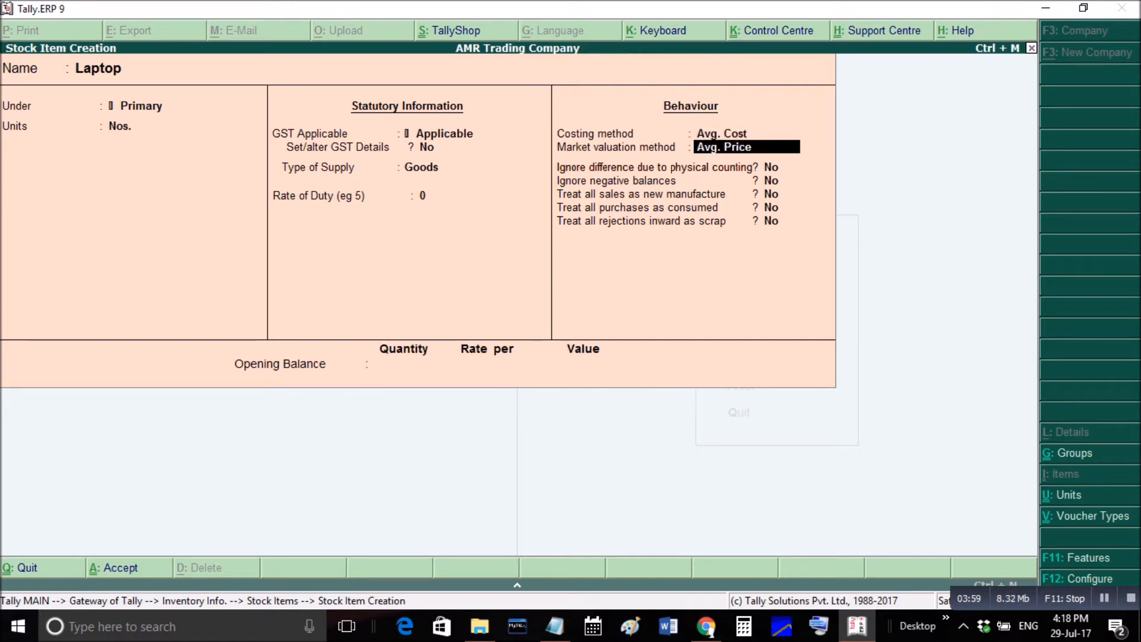
key(Return)
key(Return)
key(Return)
key(Return)
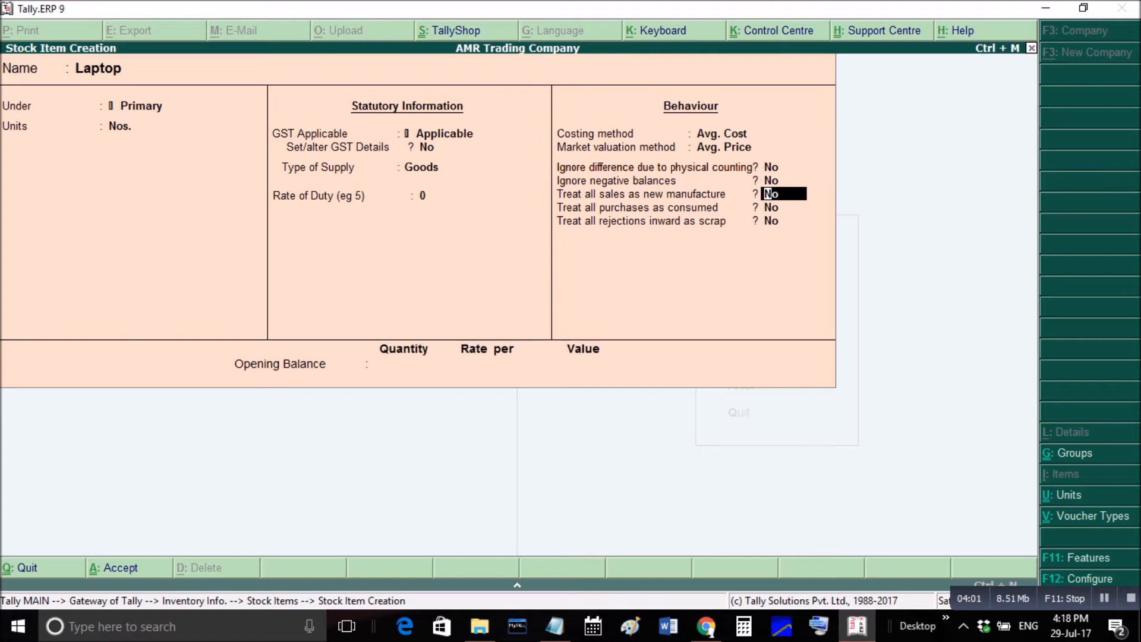
text(y)
key(Return)
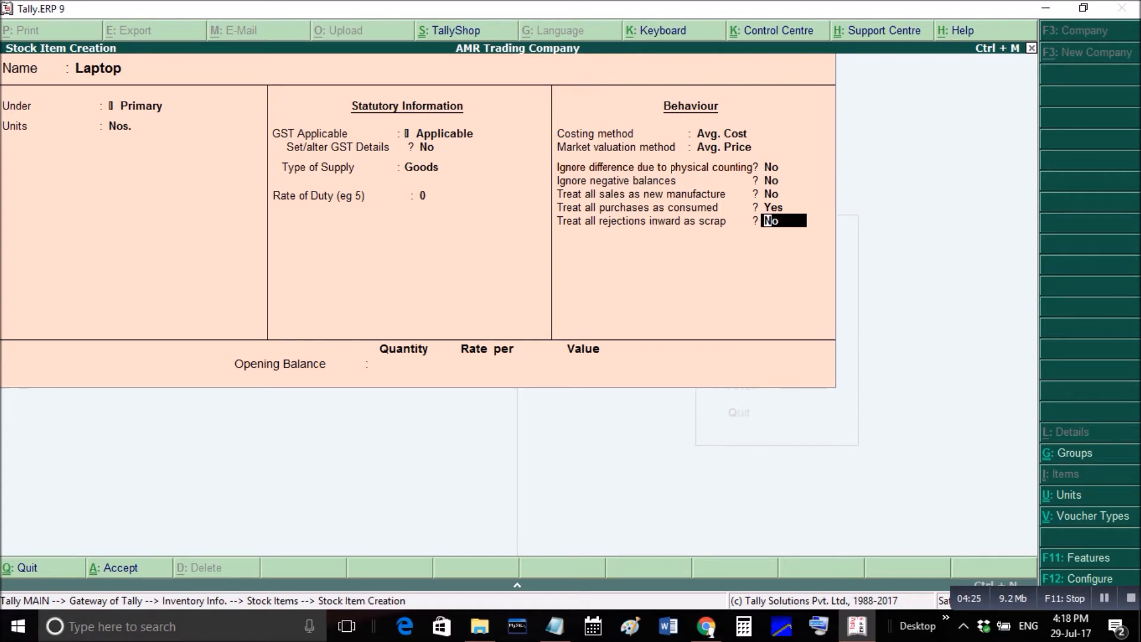
- Review the stock item configuration options and return to the item form without changing them
key(F12)
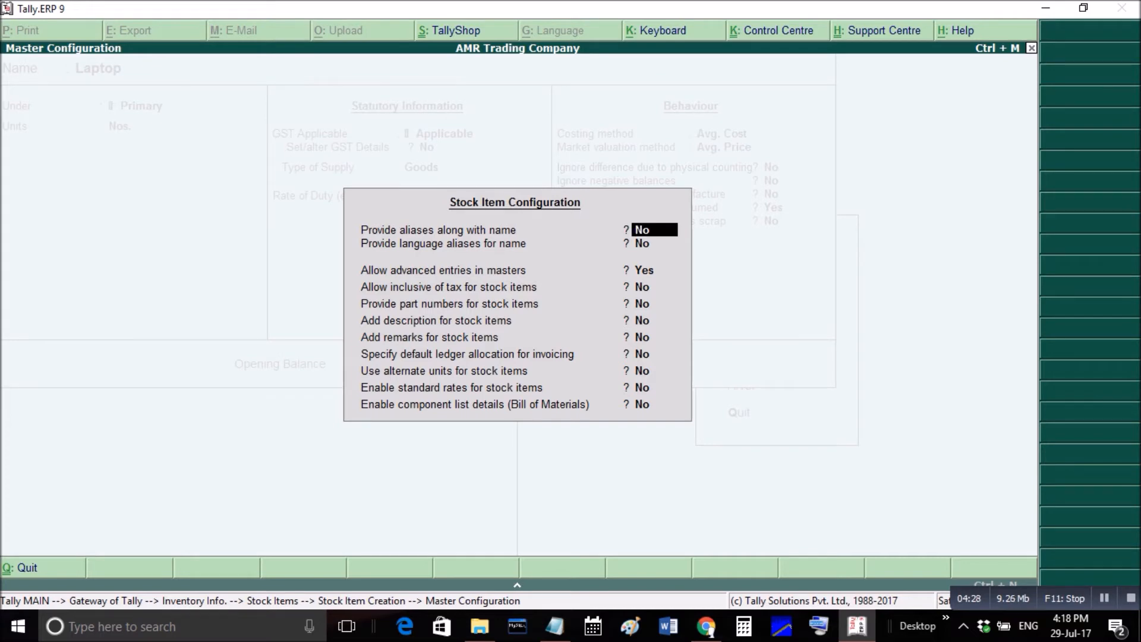
key(Return)
key(Return)
key(Return)
key(Return)
key(Return)
key(Return)
key(Return)
key(Return)
key(Return)
key(Return)
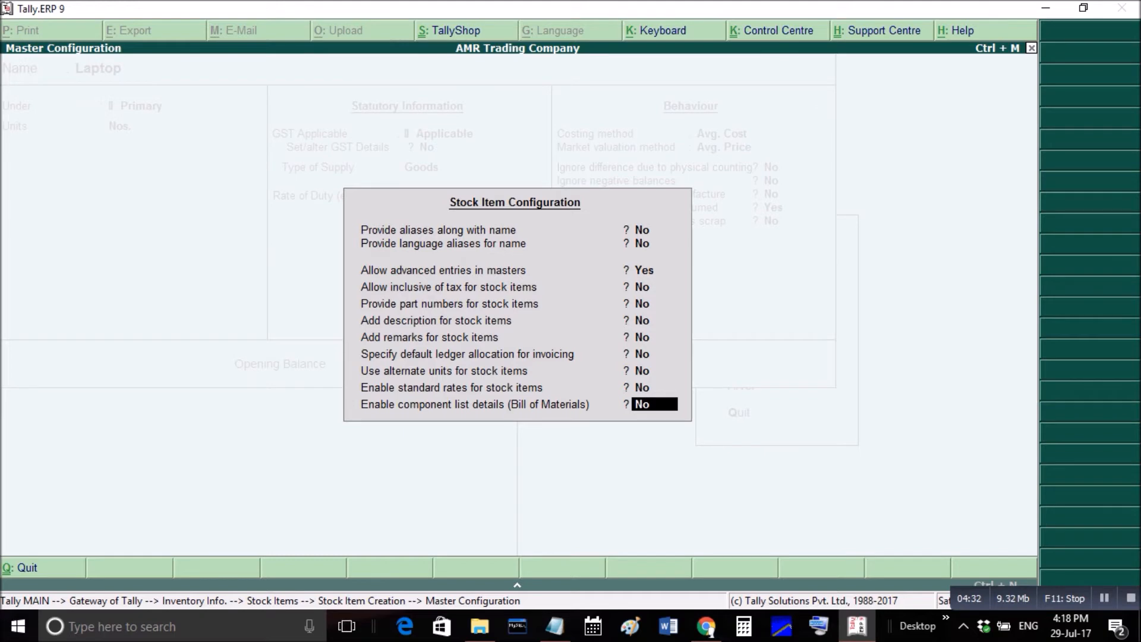
key(Return)
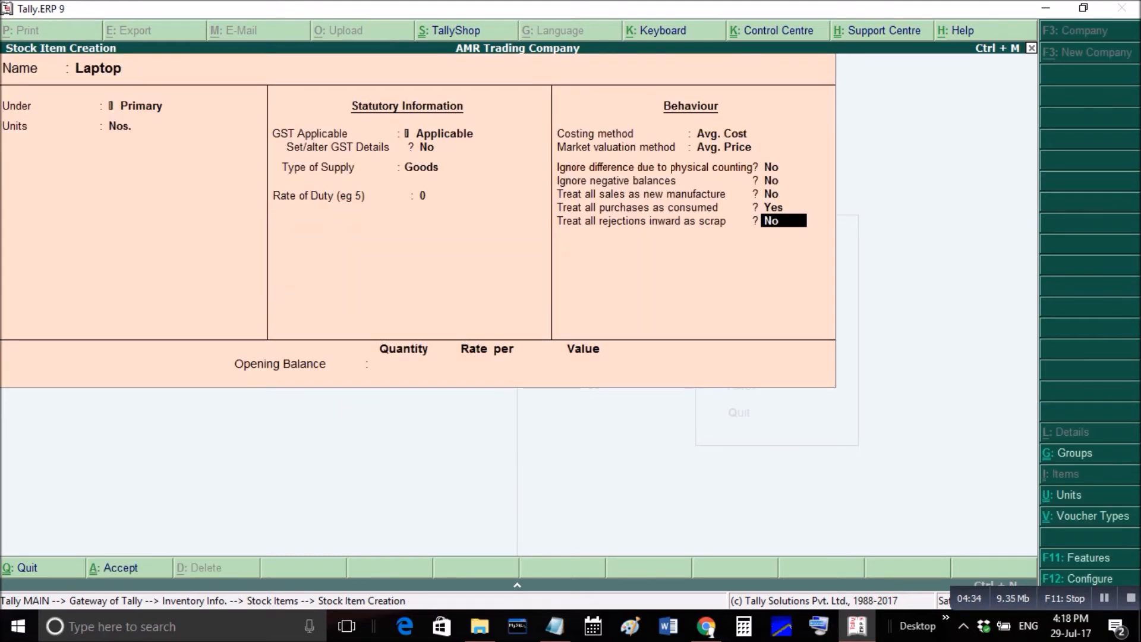
- Save the Laptop stock item without an opening balance and leave stock item creation
key(Return)
key(Return)
key(Return)
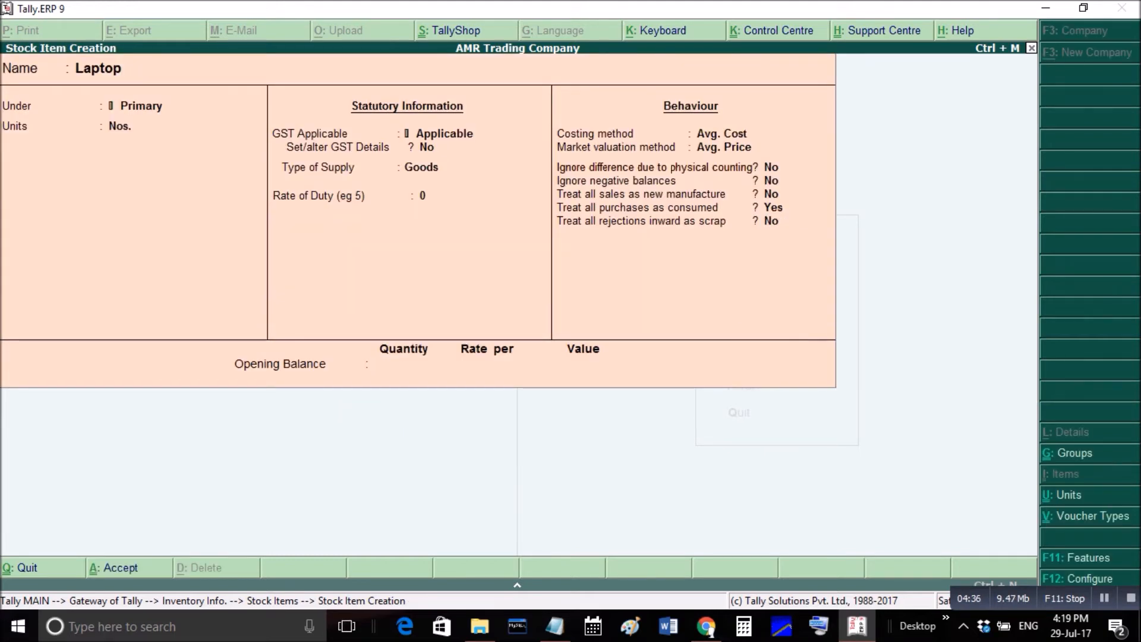
key(Escape)
key(Return)
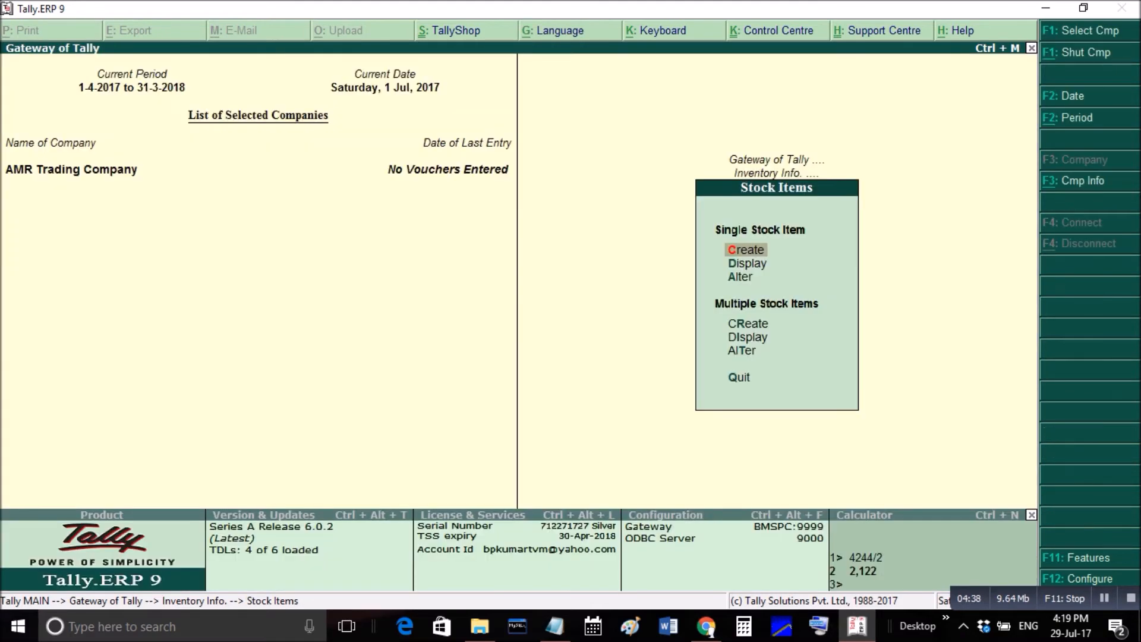
- Open a new purchase voucher and enter supplier invoice number 5456, keeping the 1-Jul-2017 dates
key(Escape)
key(Escape)
key(Escape)
key(Escape)
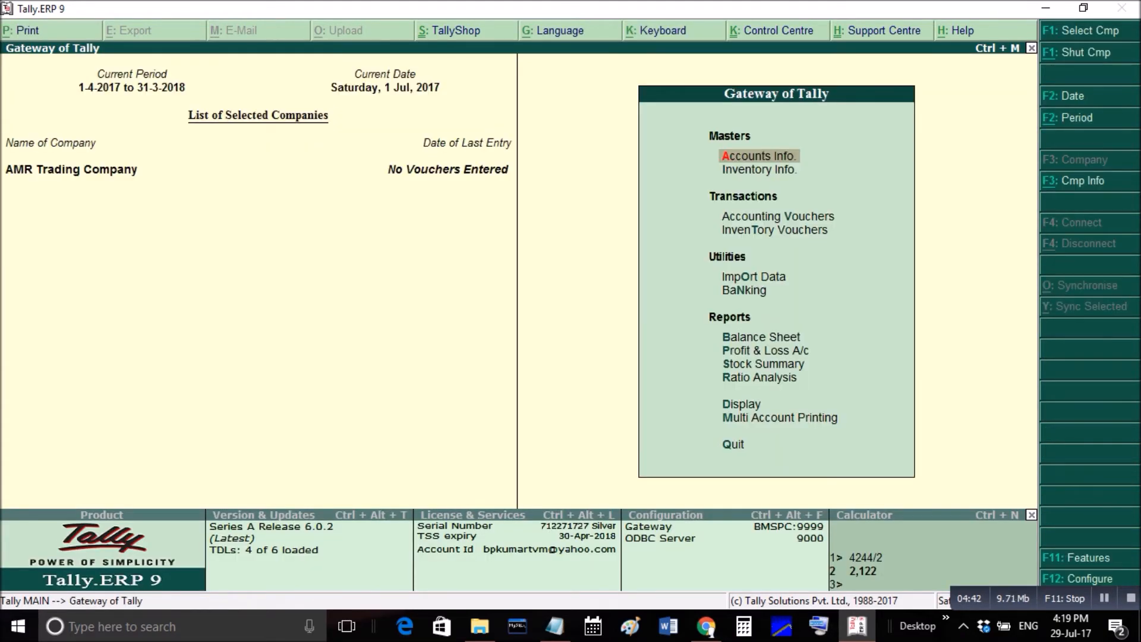
key(v)
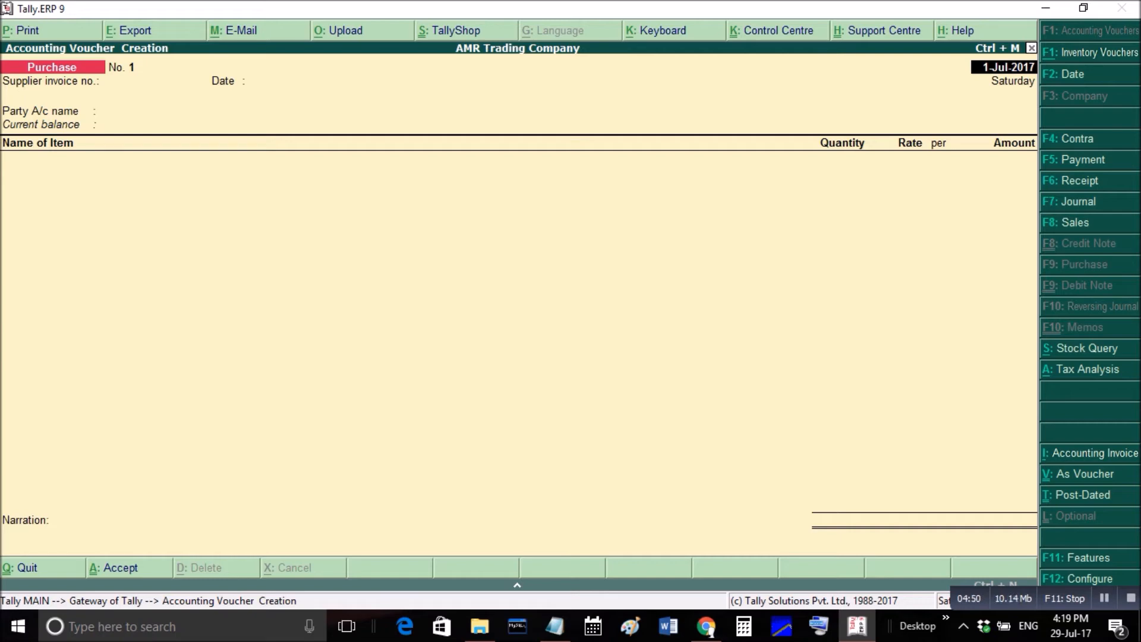
key(Return)
text(5456)
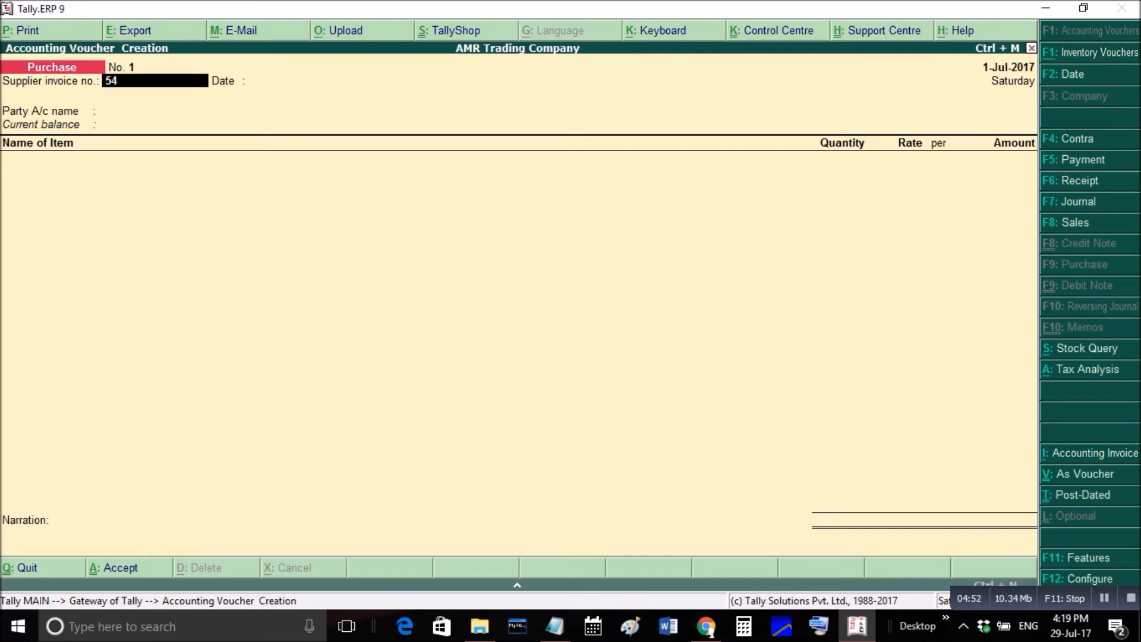
key(Return)
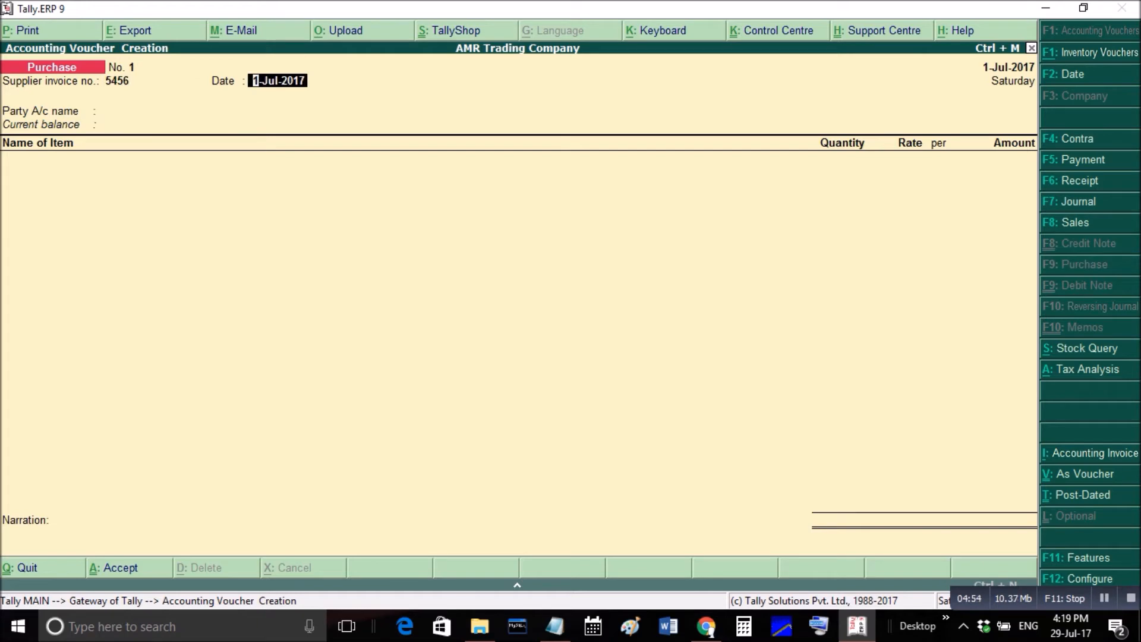
key(Return)
- Choose Visakh Traders as the purchase voucher's party account and accept the default party details
key(Down)
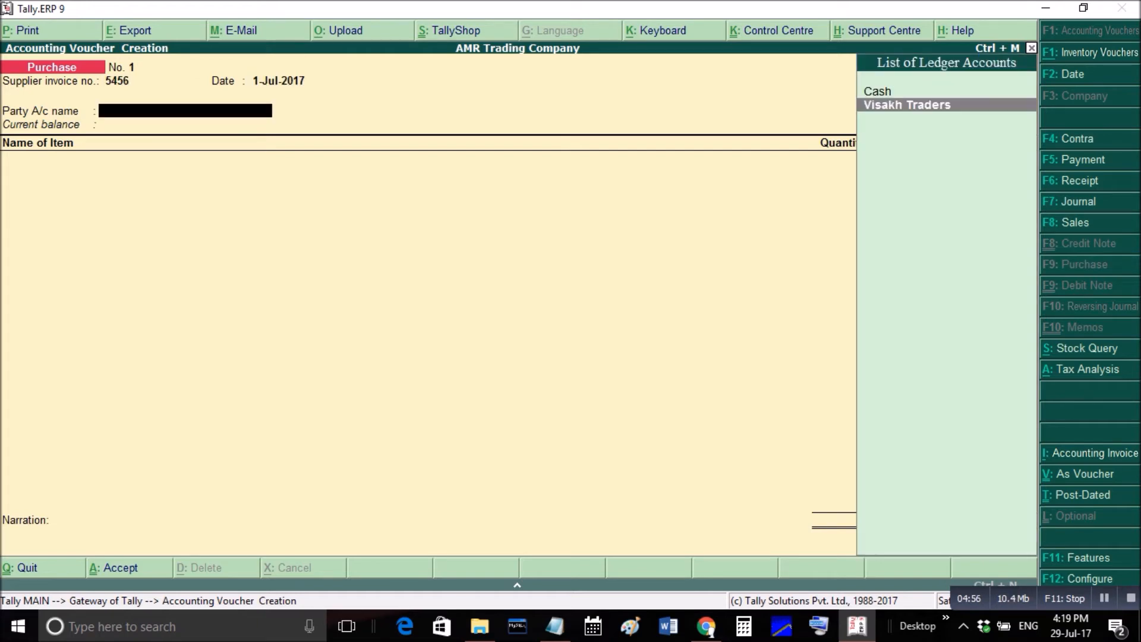
key(Return)
key(Return)
key(Return)
key(Return)
key(Return)
key(Return)
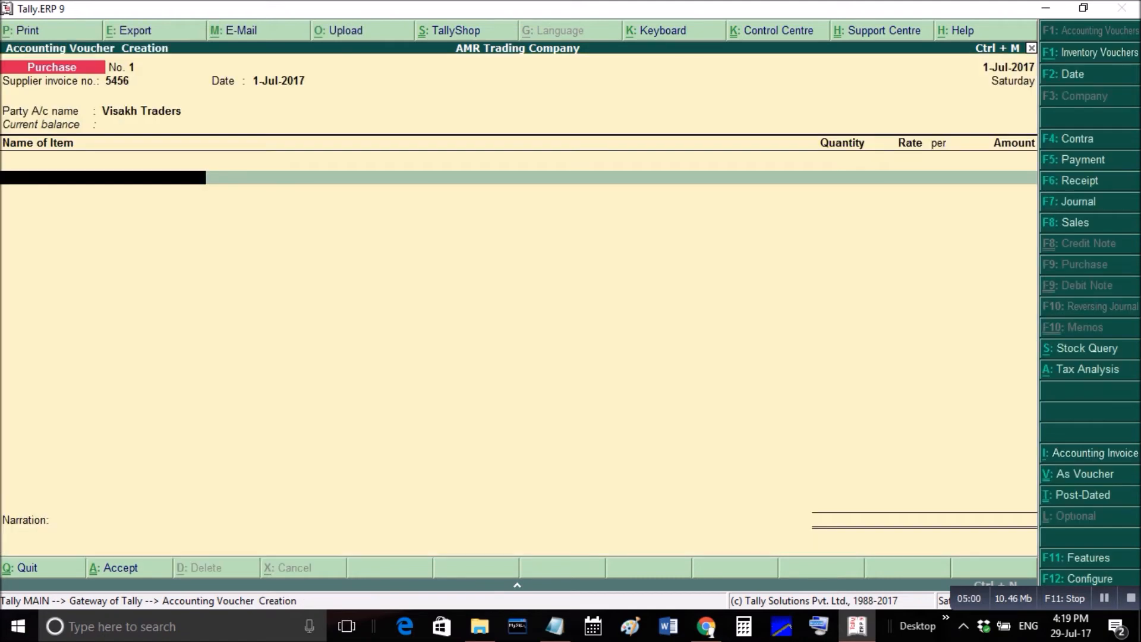
- Add the Laptop item to the purchase with a quantity of 2 Nos. at a rate of 20,000, and accept the amount
text(L)
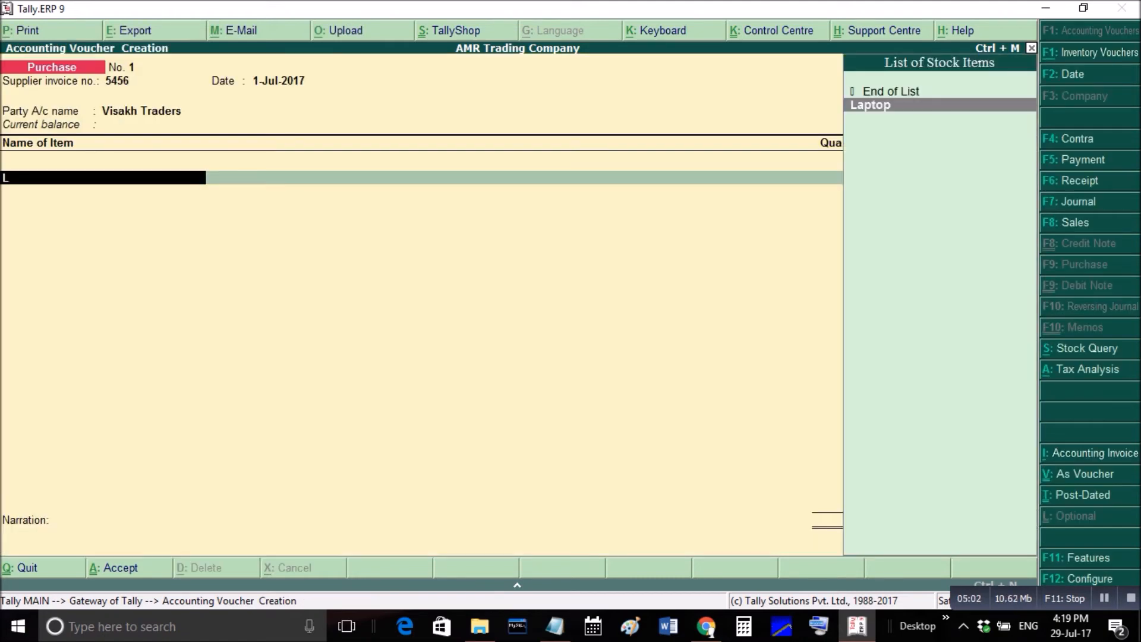
key(Return)
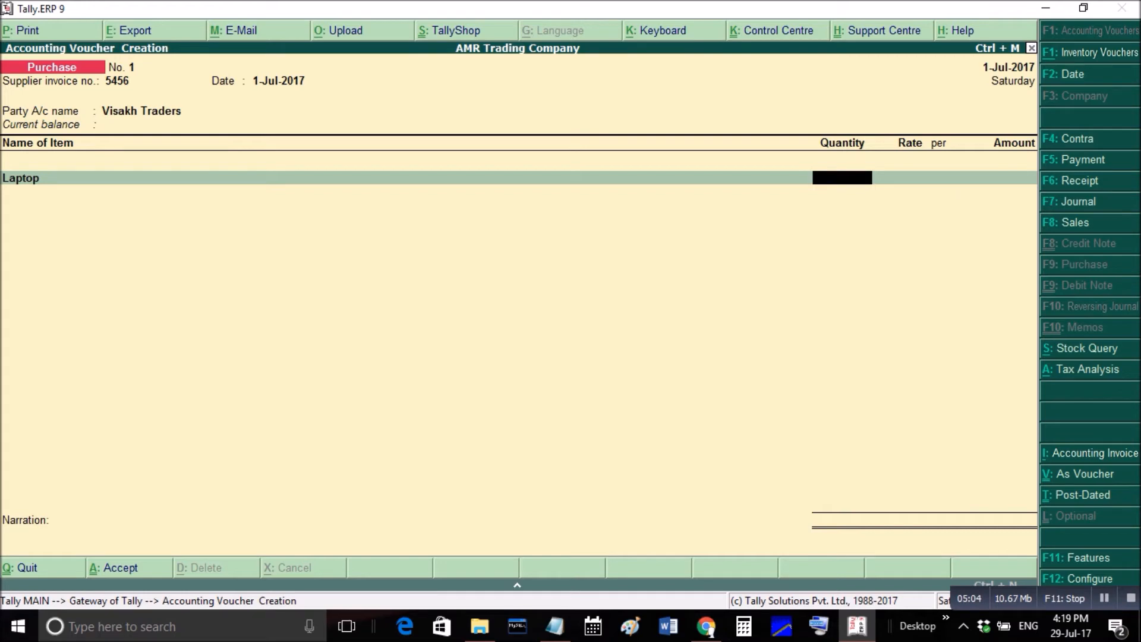
text(2)
key(Return)
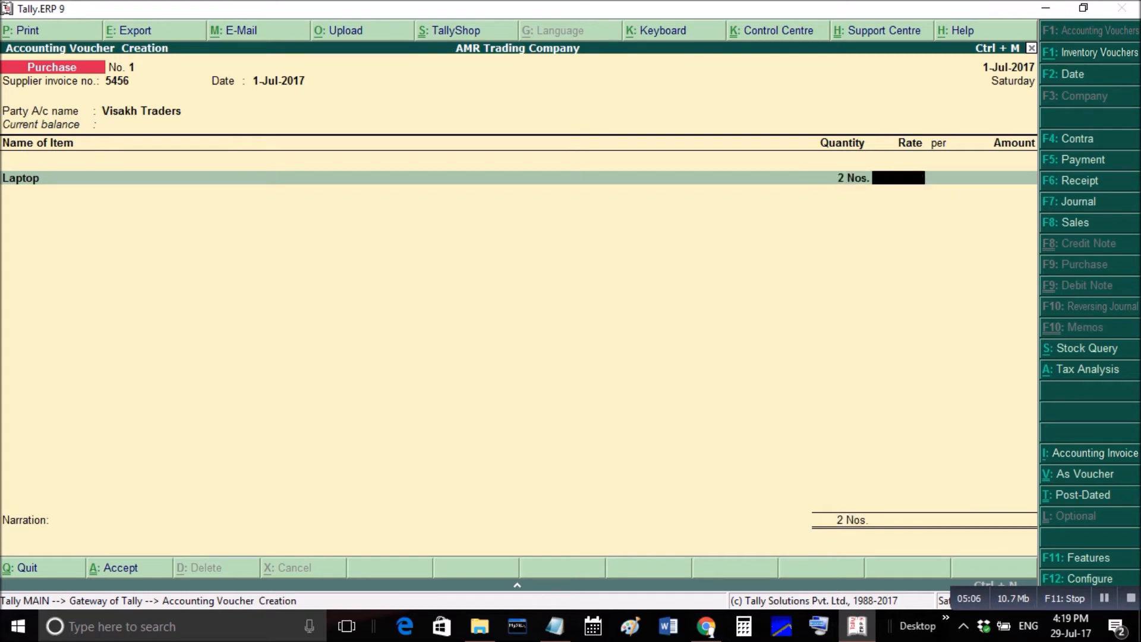
text(20)
text(000)
key(Return)
key(Return)
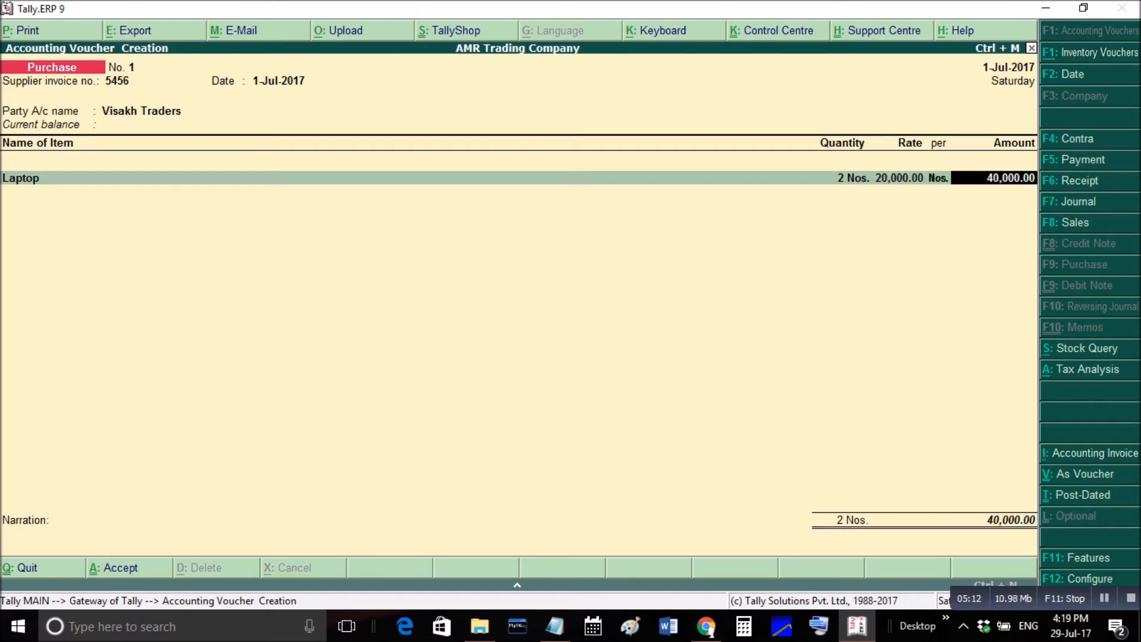
key(Return)
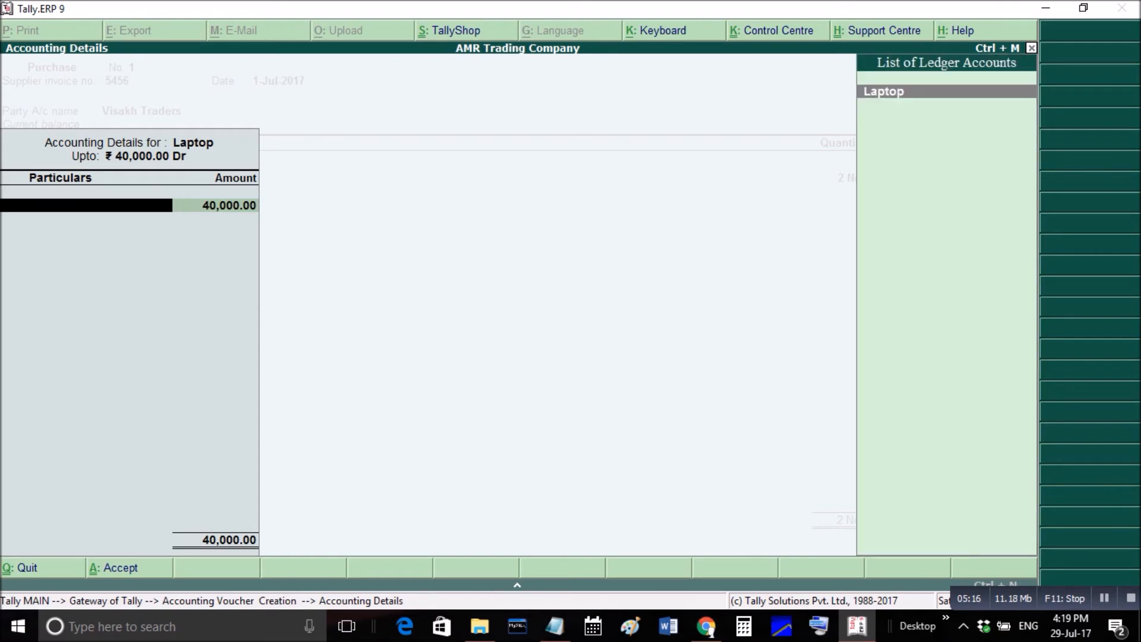
- Allocate the Laptop item's full 40,000 to the Laptop ledger and finish the item's accounting details
key(Return)
key(Return)
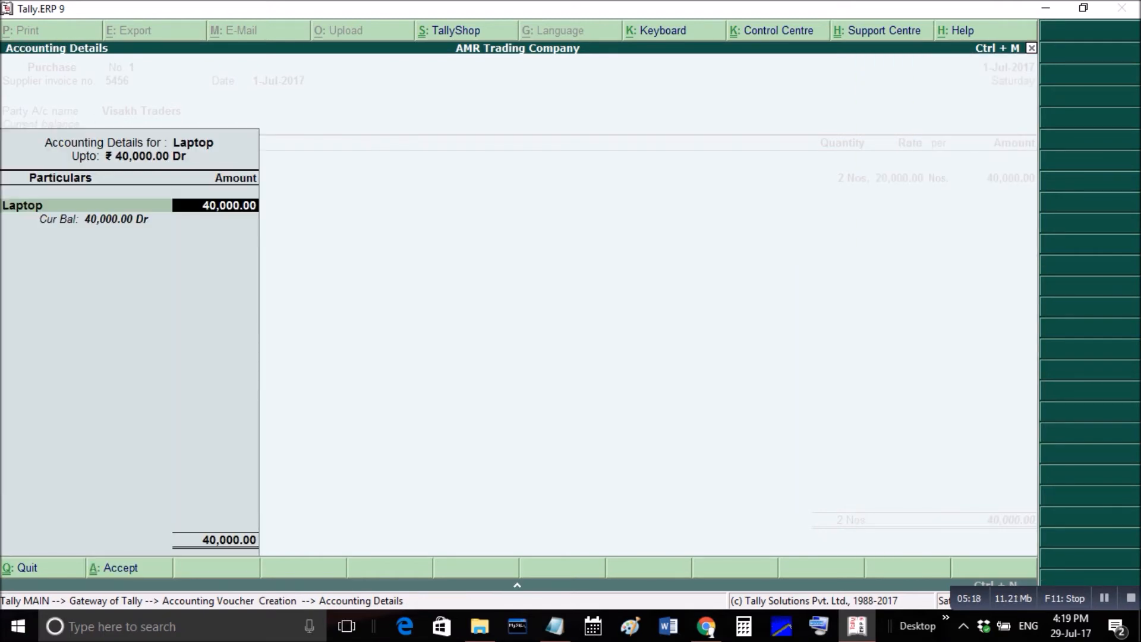
key(Return)
key(Return)
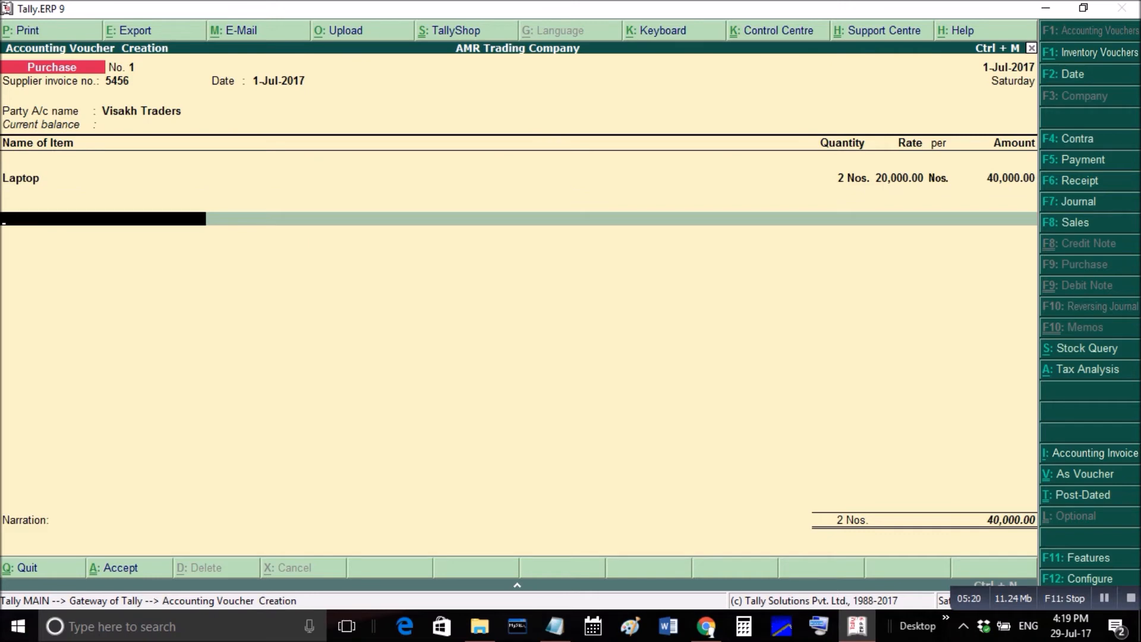
- Add the CGST and SGST ledgers below the Laptop item, accepting the calculated tax amount for each
text(Cg)
key(Return)
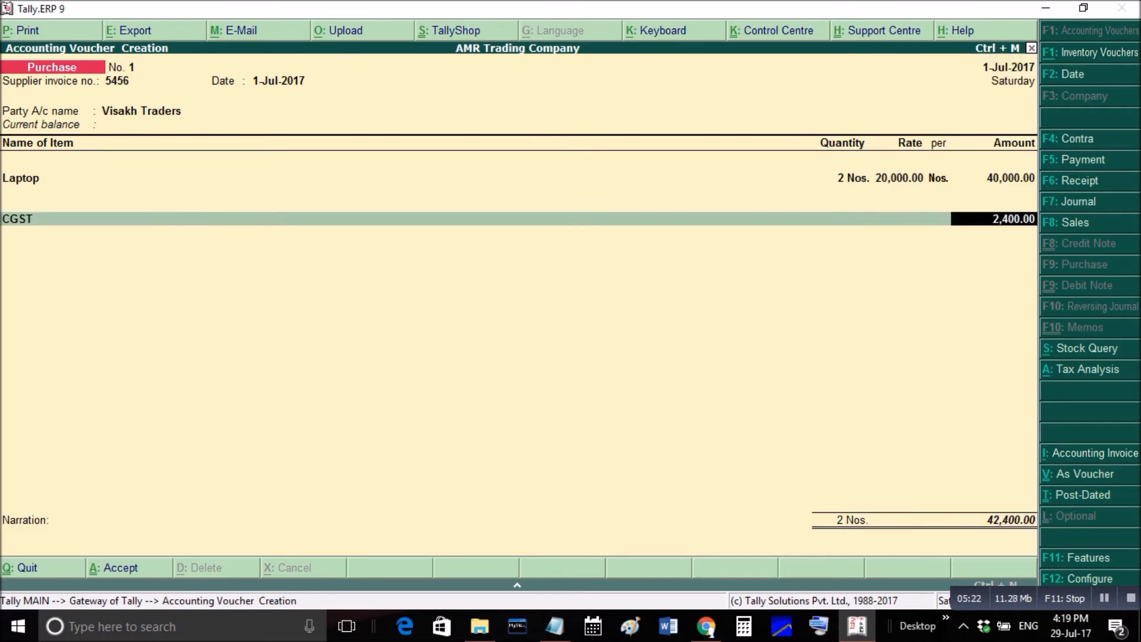
key(Return)
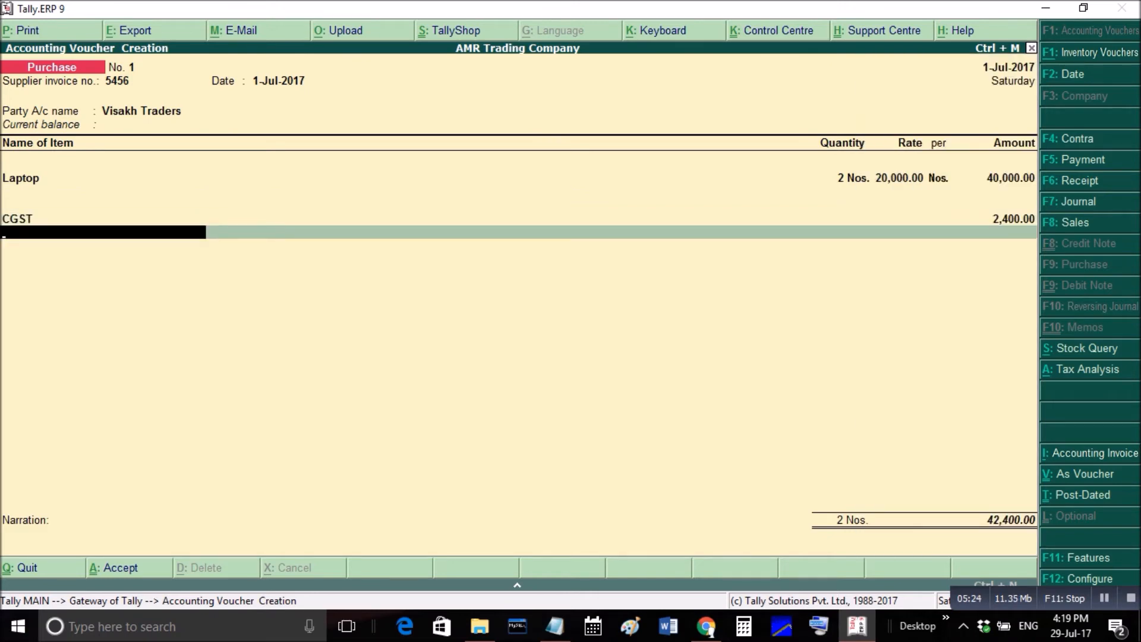
text(Sg)
key(Return)
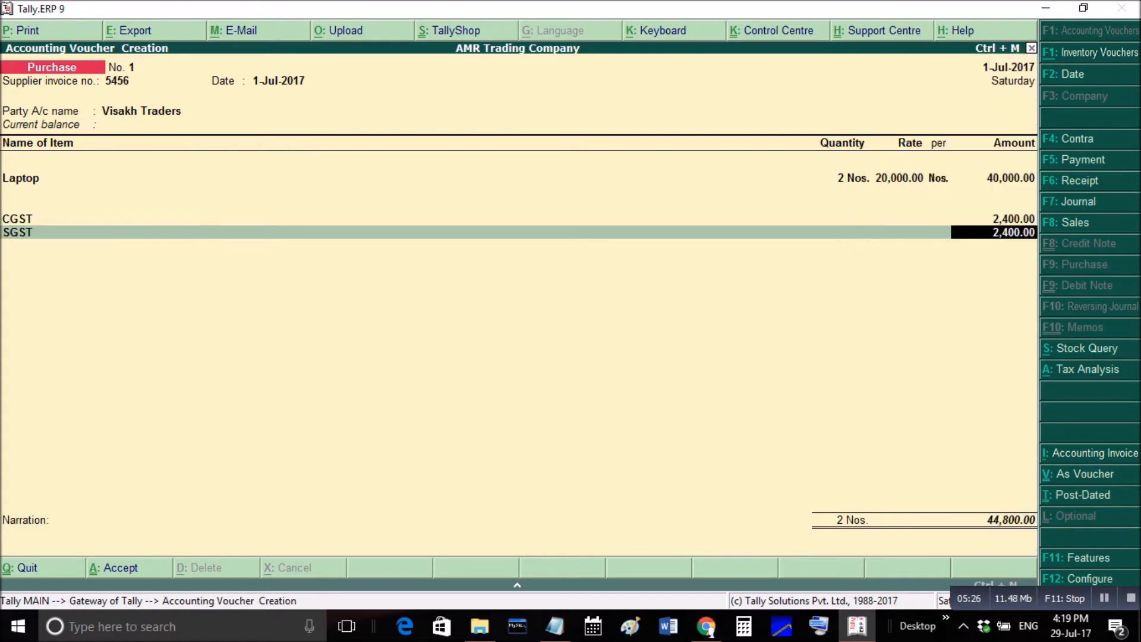
key(Return)
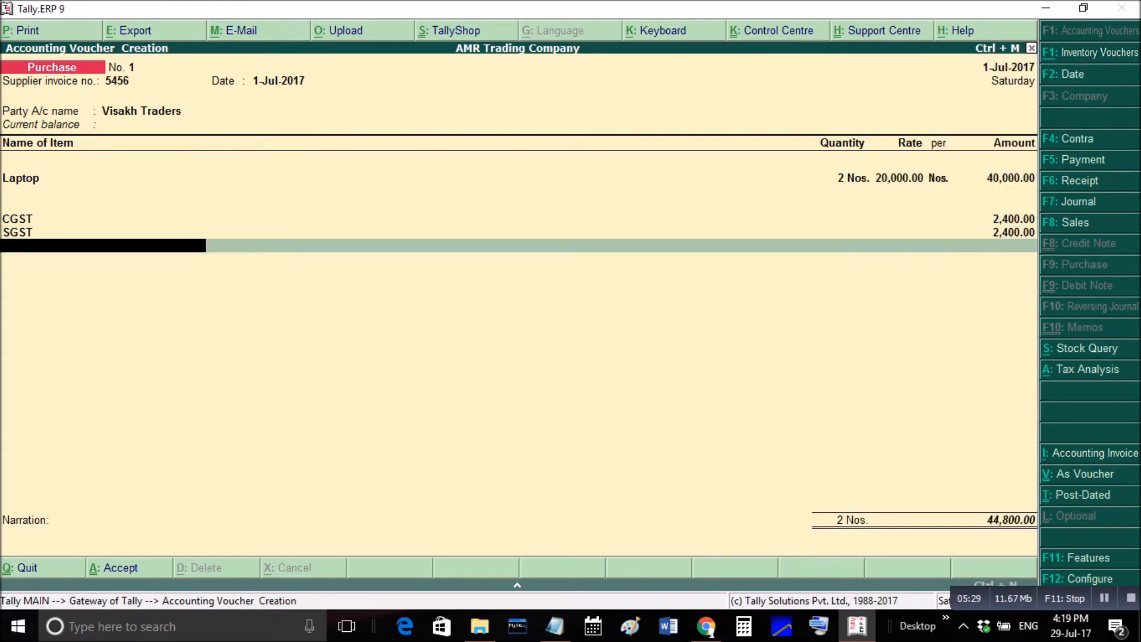
- Examine the voucher's tax analysis in detailed form and return to the purchase voucher
key(alt+a)
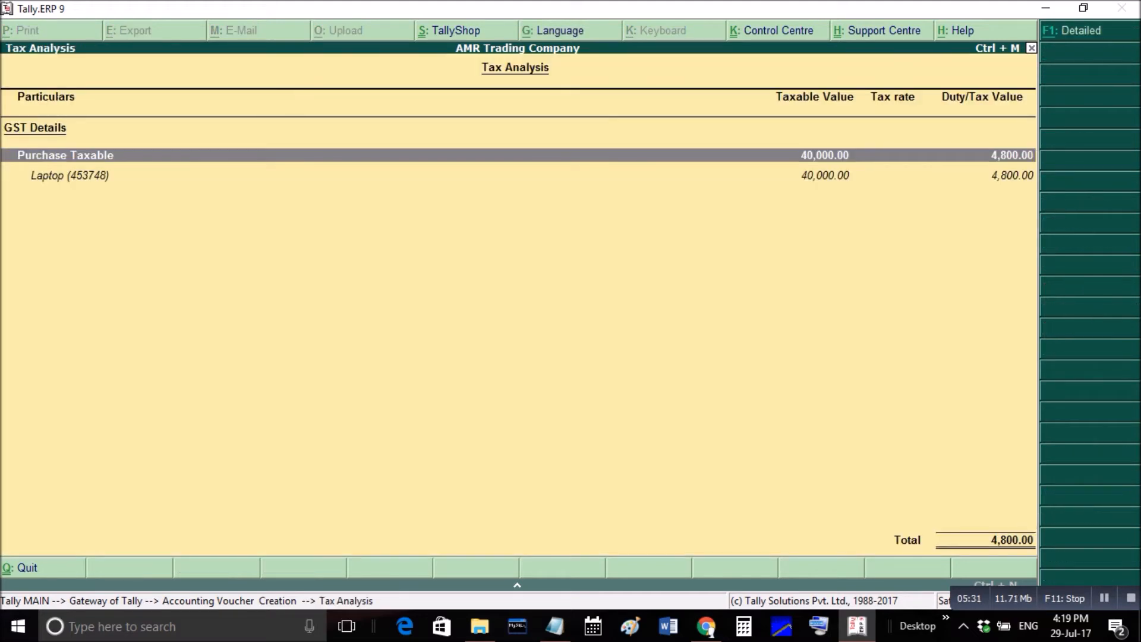
key(alt+F1)
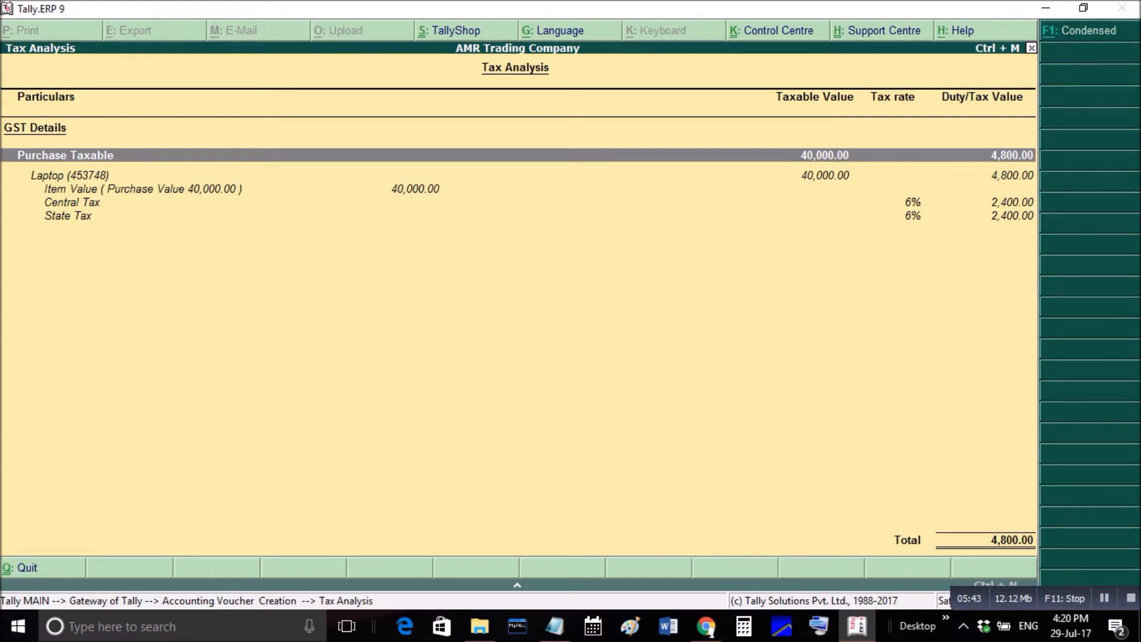
key(Escape)
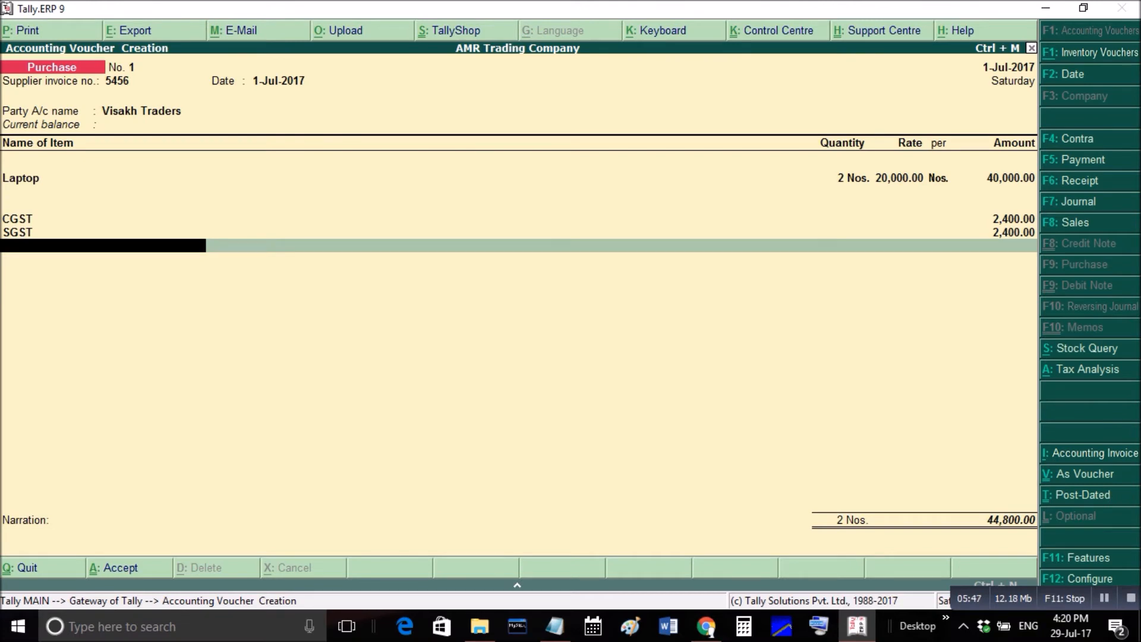
- Save the purchase voucher and return to the Gateway of Tally
key(ctrl+a)
key(Escape)
key(Return)
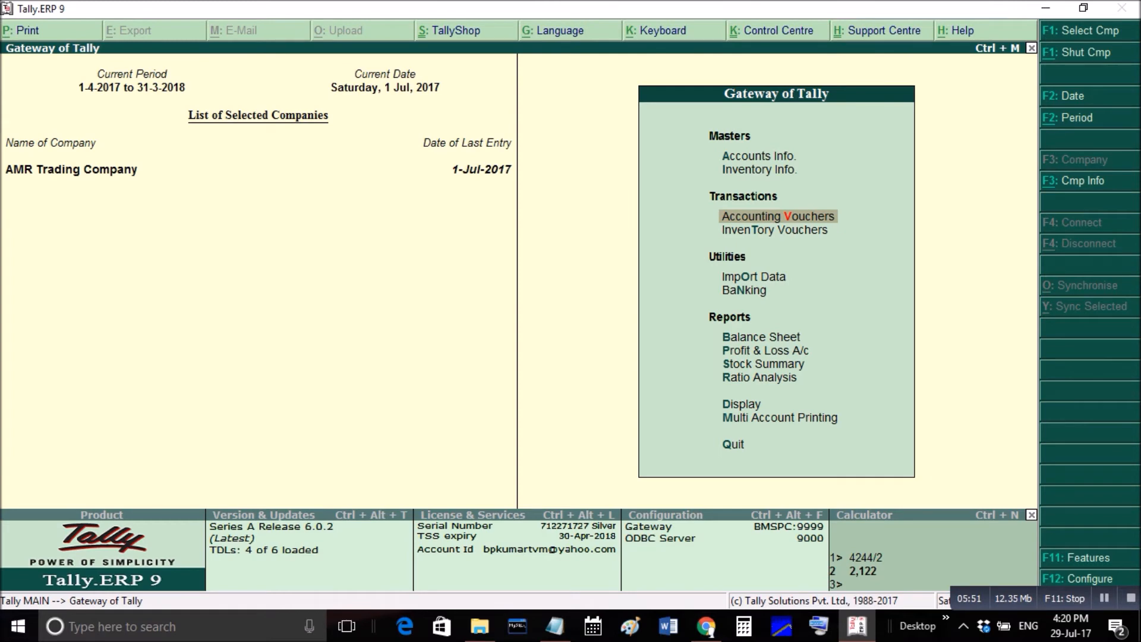
- Open the GSTR-2 report from the statutory GST reports and examine the voucher register for B2B Invoices
key(d)
key(u)
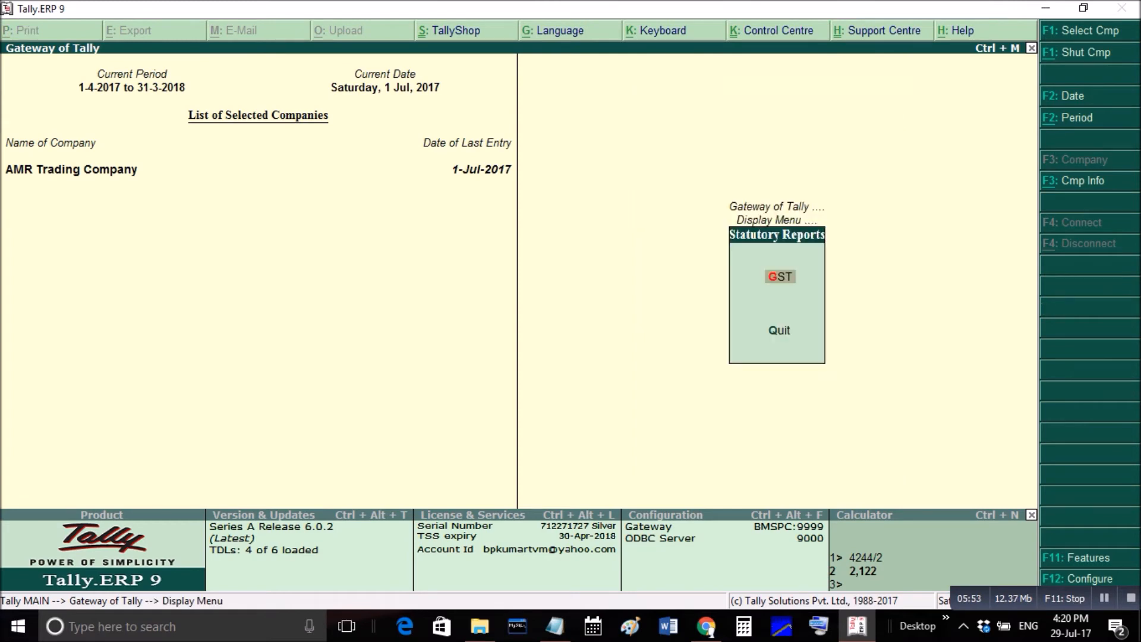
key(Return)
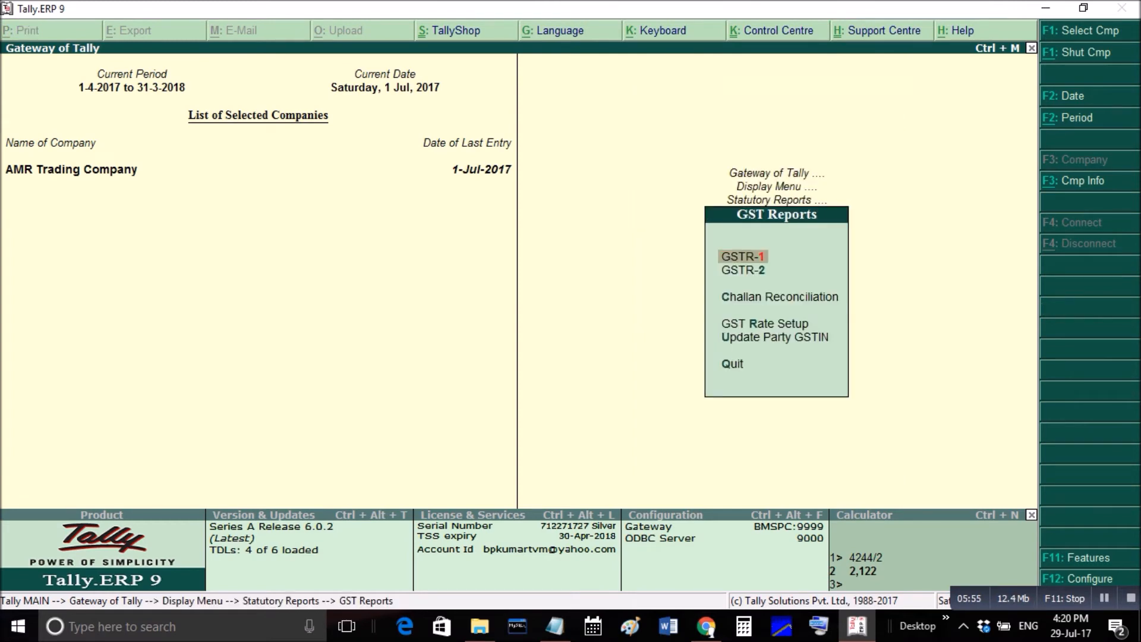
key(2)
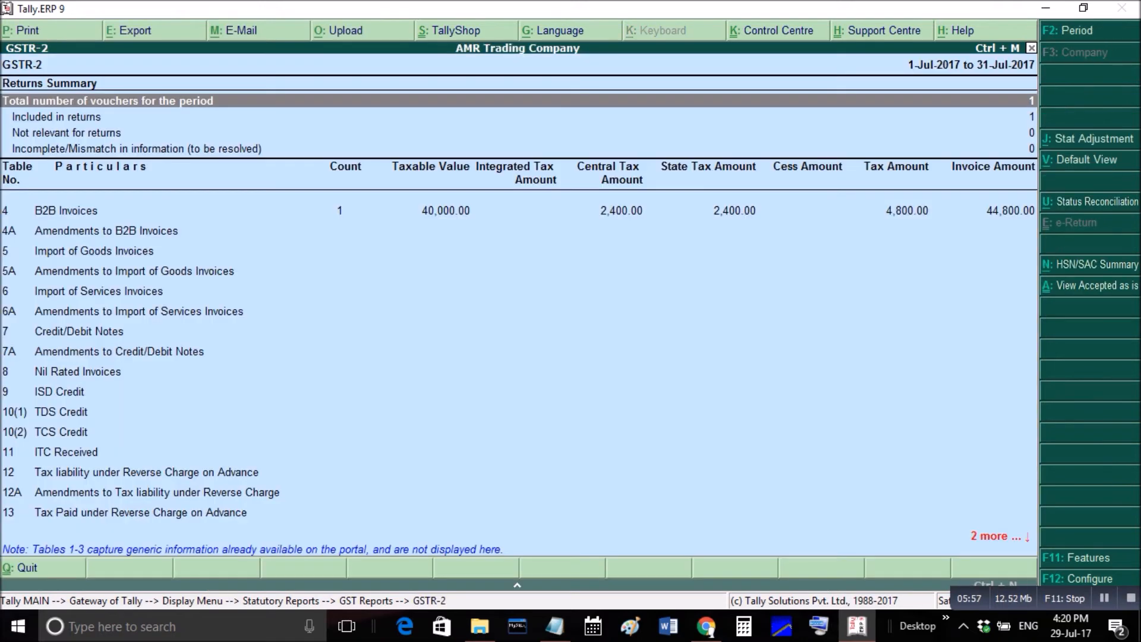
key(Down)
key(Down)
key(Down)
key(Down)
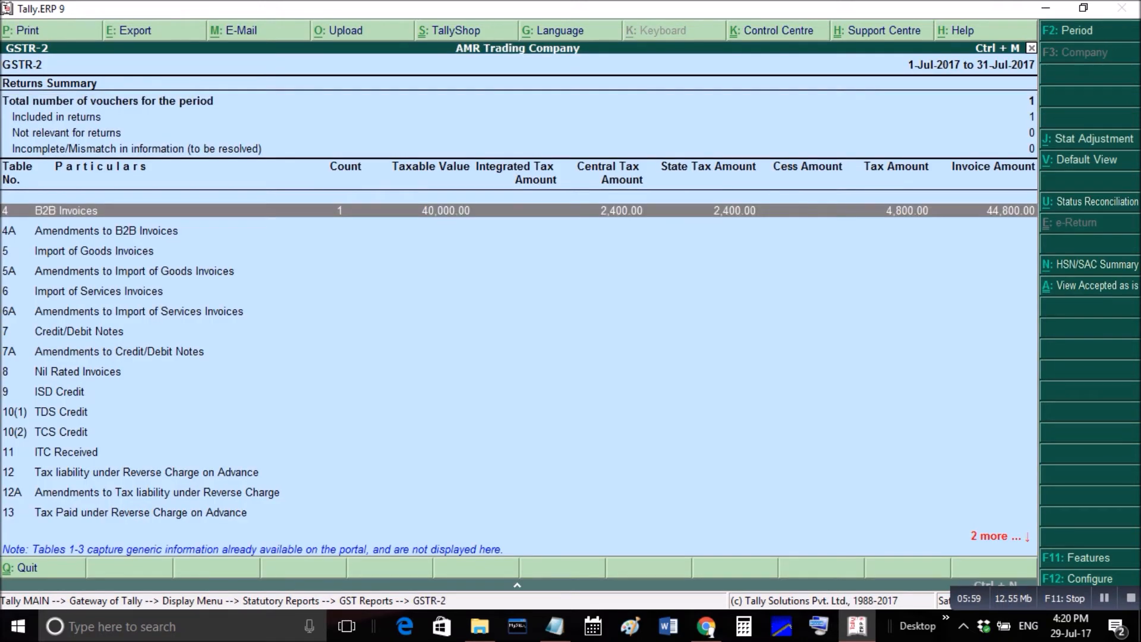
key(Return)
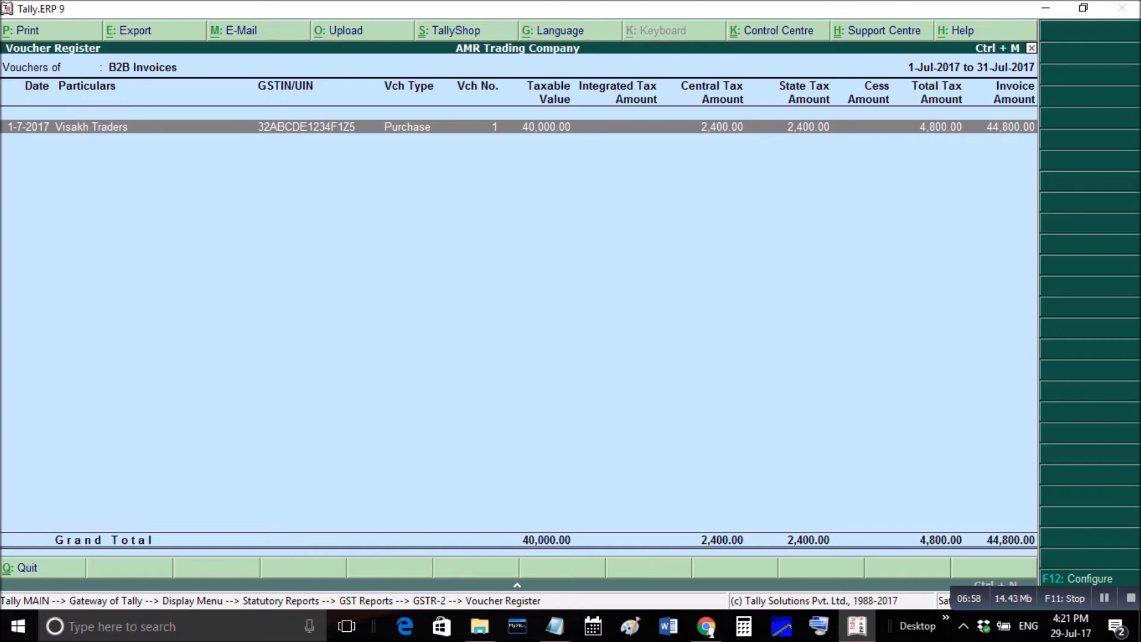
- Switch to Notepad to review the tax credit calculation notes, and return to the GSTR-2 summary in Tally
click(554, 626)
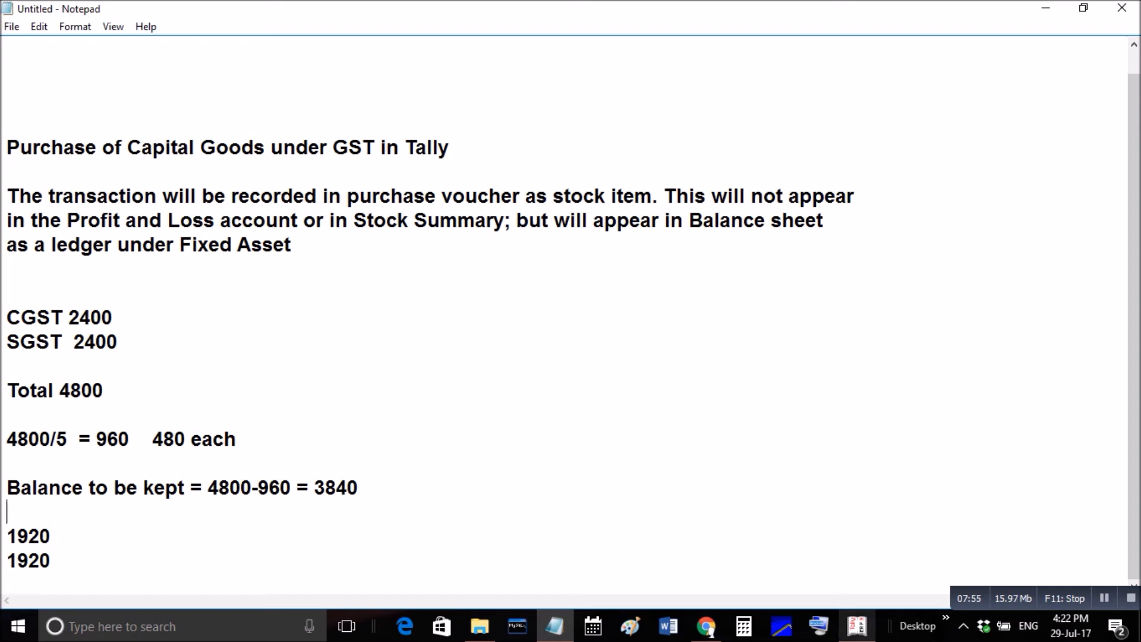
click(857, 626)
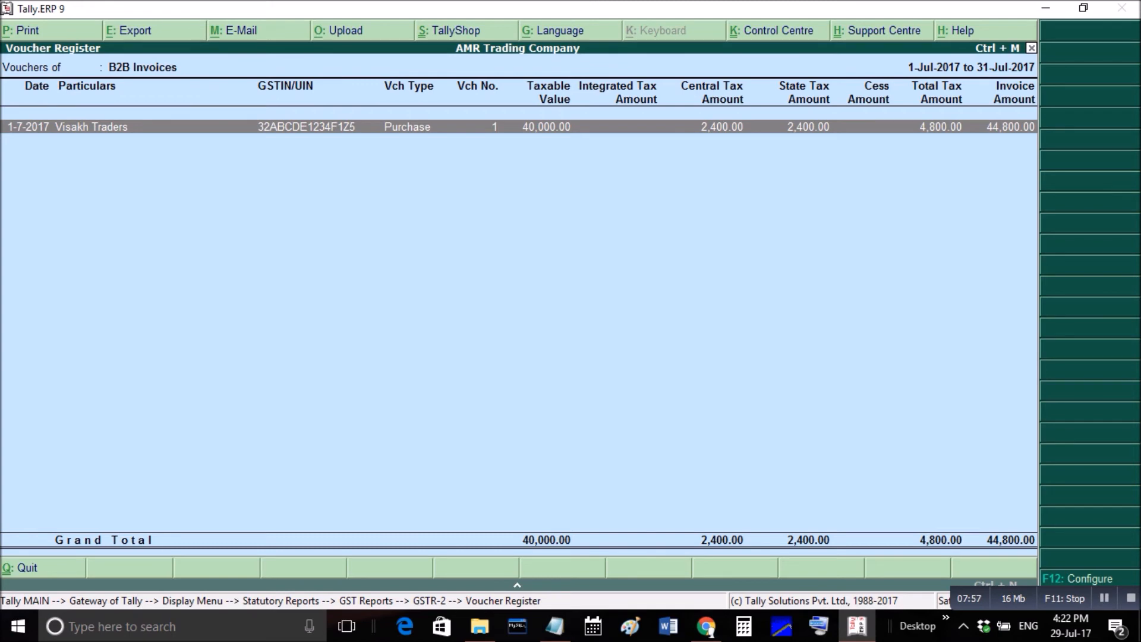
key(Escape)
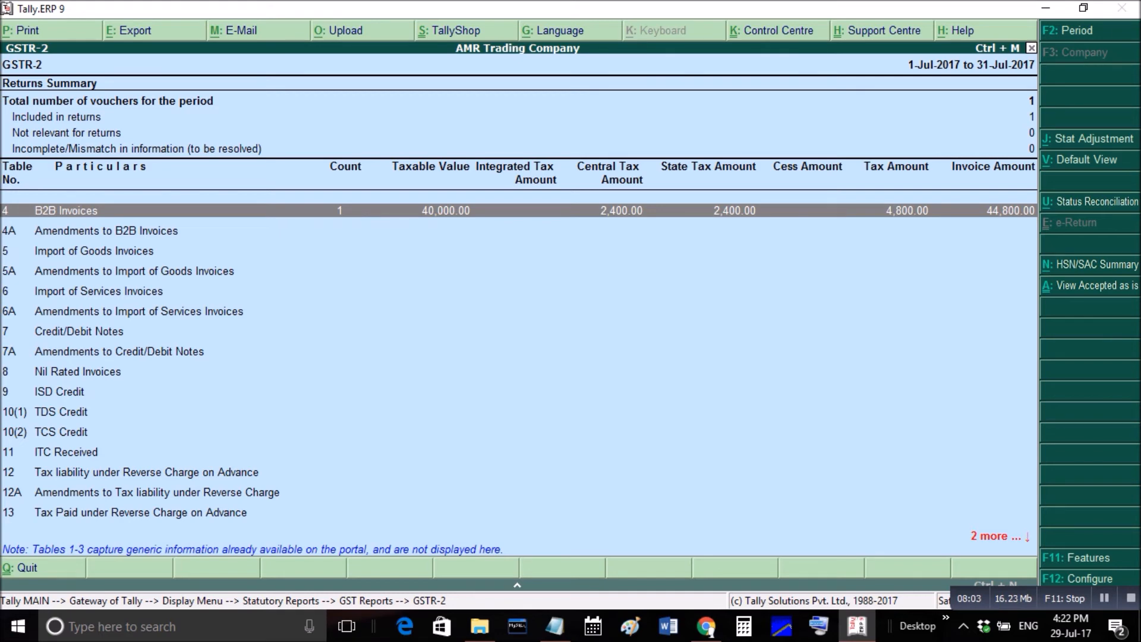
- Start a GST stat adjustment journal from GSTR-2 with Reversal of Input Tax Credit as the nature of adjustment
key(alt+j)
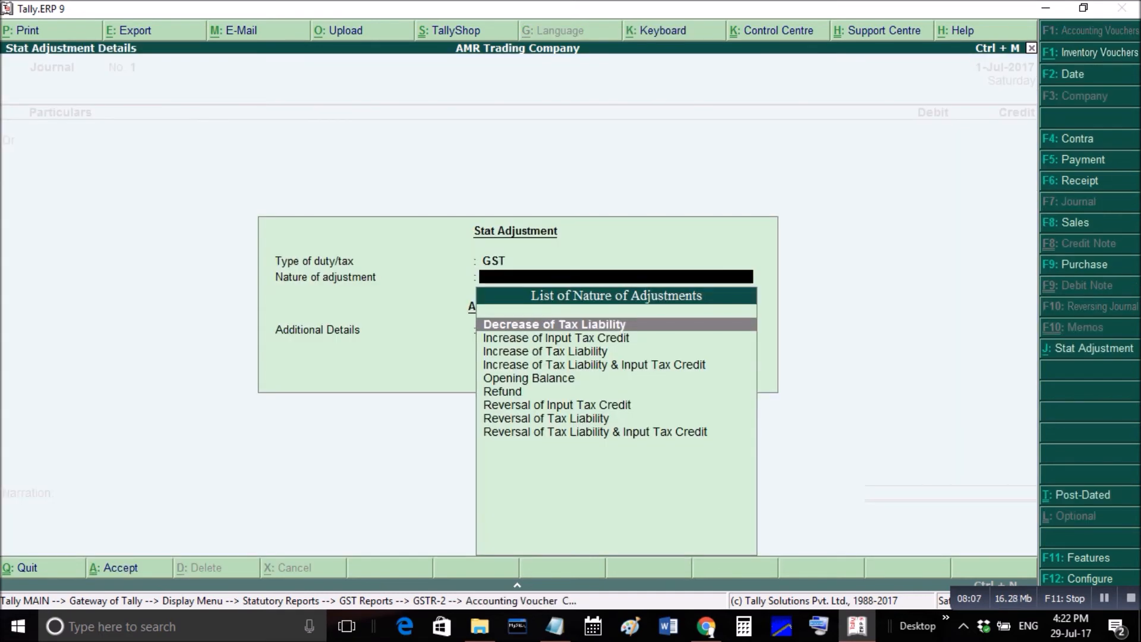
key(Down)
key(Down)
key(Down)
key(Down)
key(Down)
key(Down)
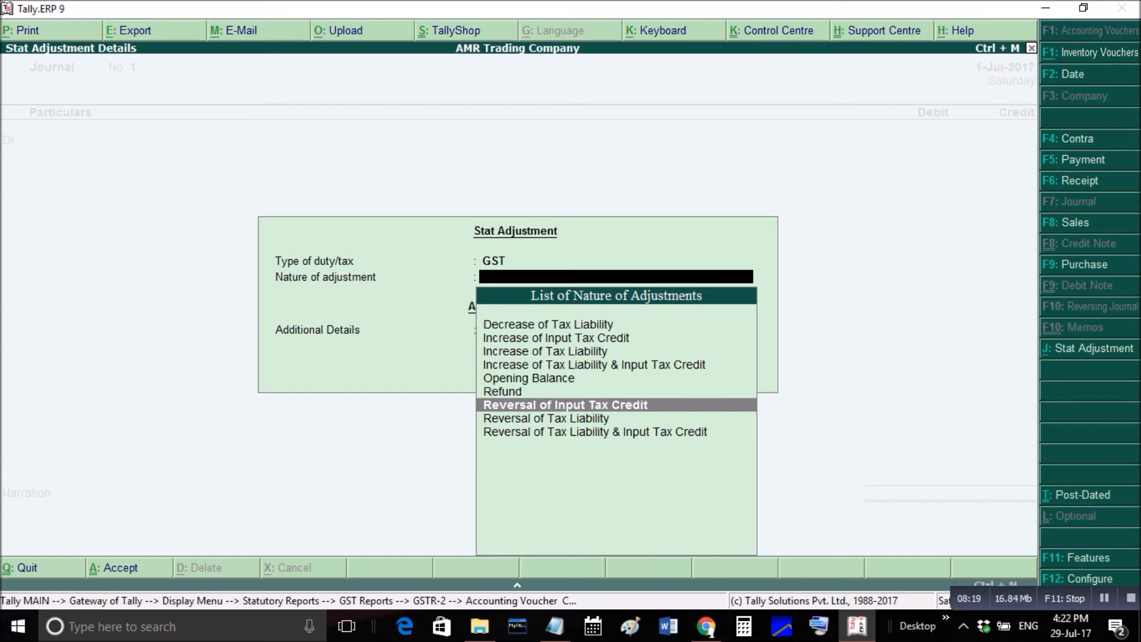
key(Return)
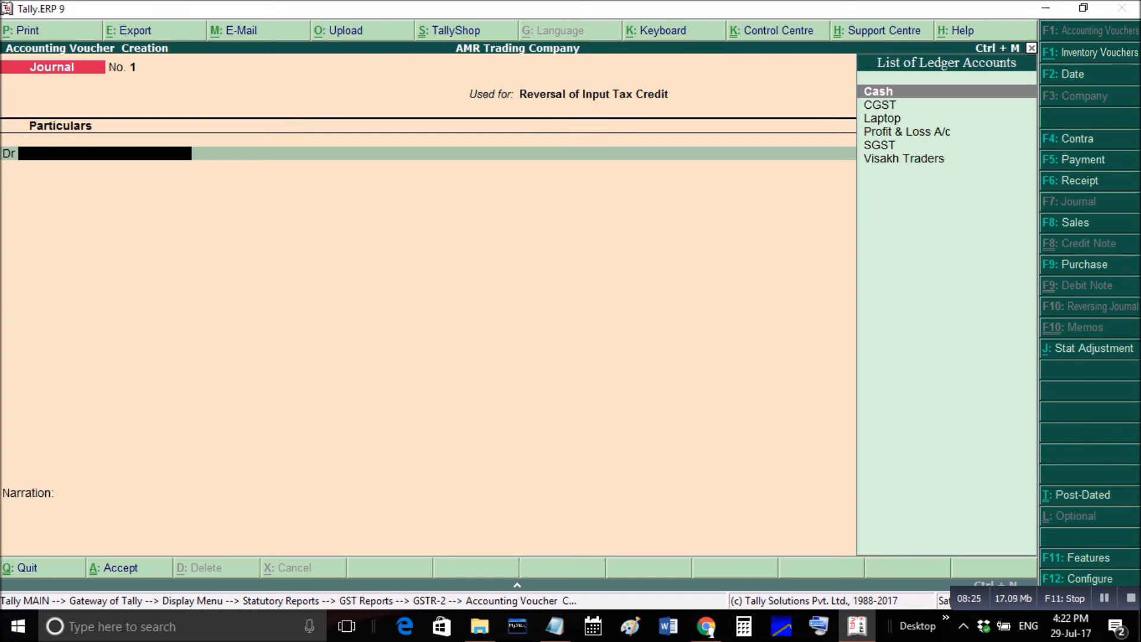
- Create a ledger named Tax Paid on Capital Goods under Current Assets from the journal's debit line
key(alt+c)
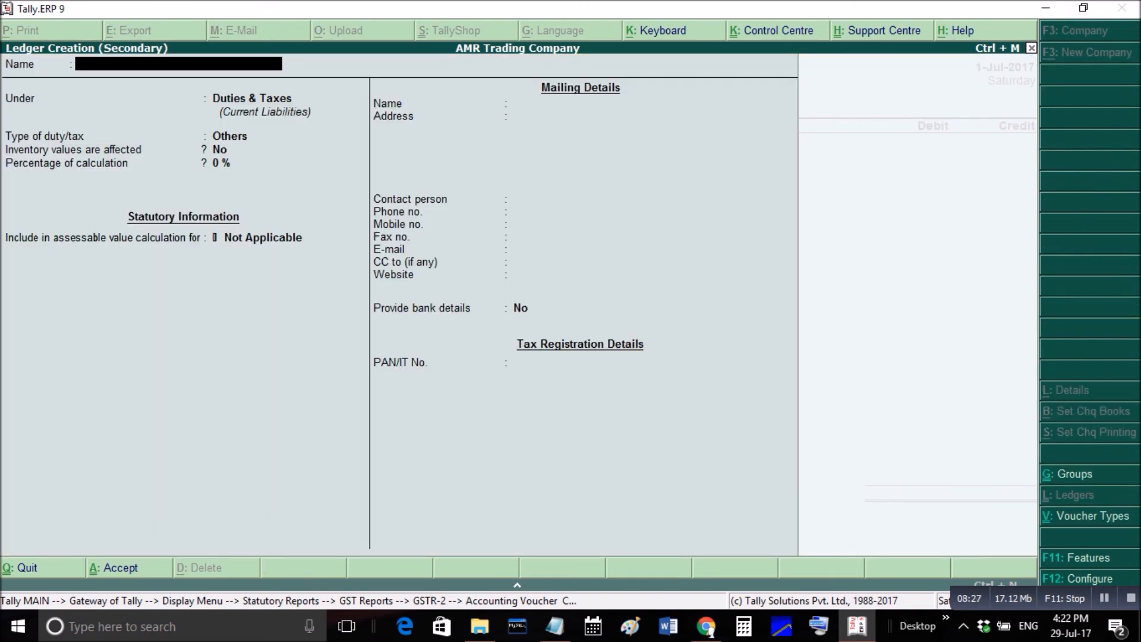
text(Tax Paid on capital)
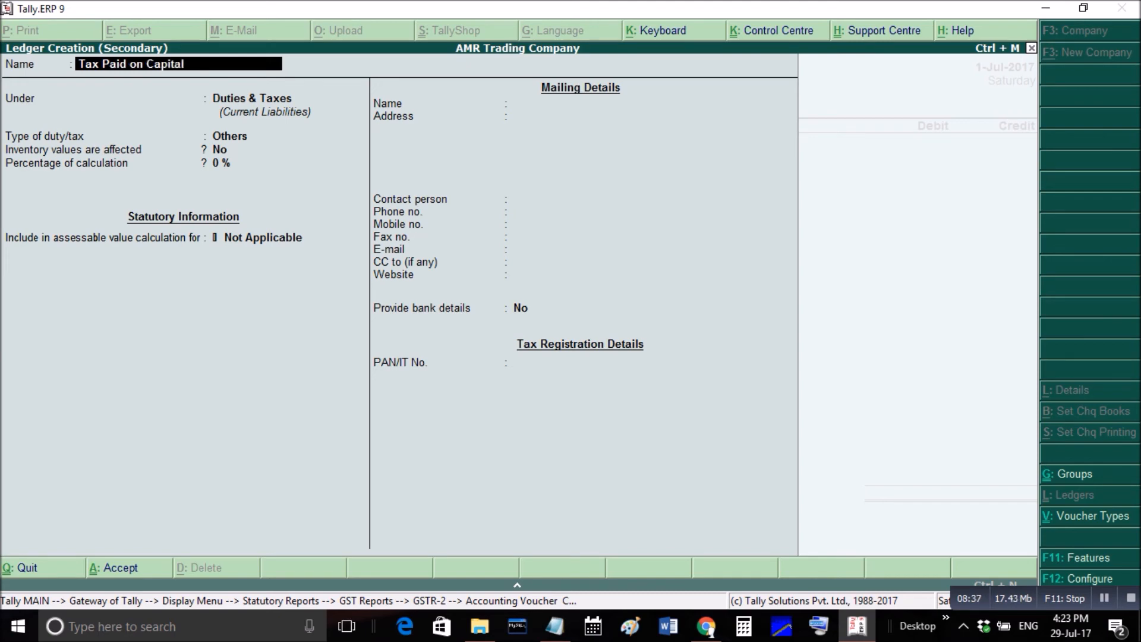
text( Goods)
key(Return)
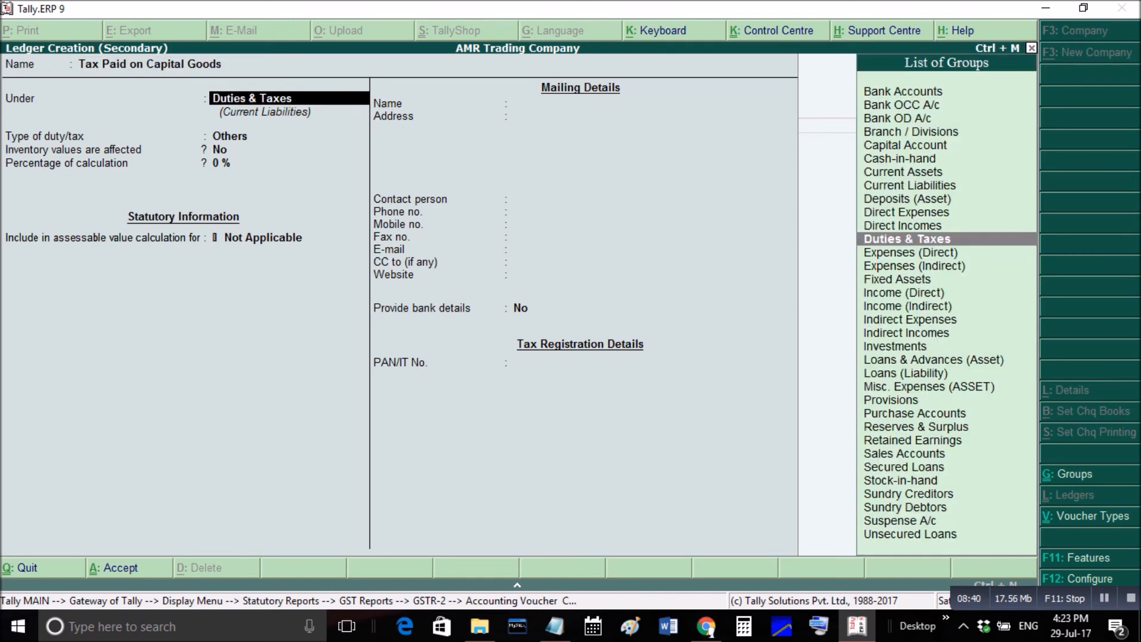
text(Cur)
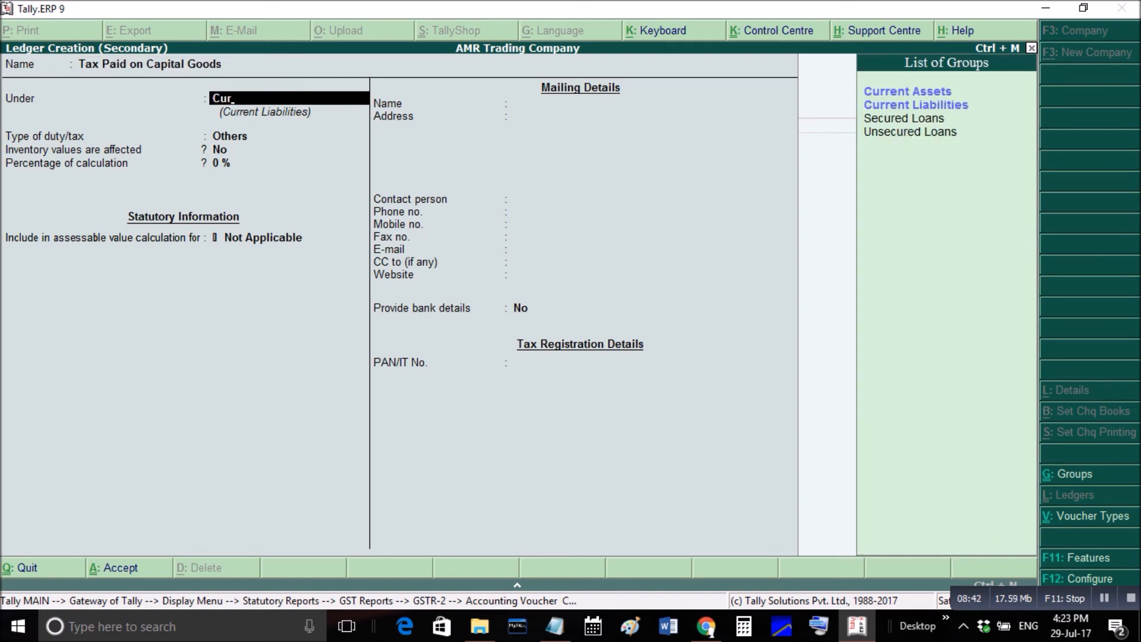
key(Return)
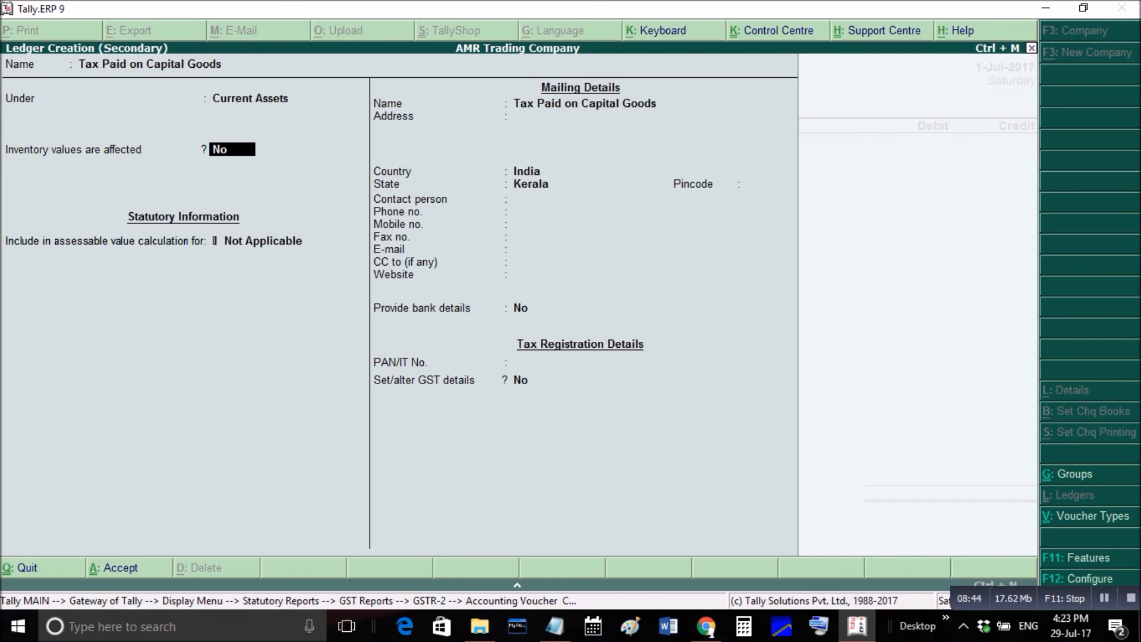
- Keep the default inventory, mailing, bank and tax registration details for the new ledger and save it
key(Return)
key(Return)
key(Return)
key(Return)
key(Return)
key(Return)
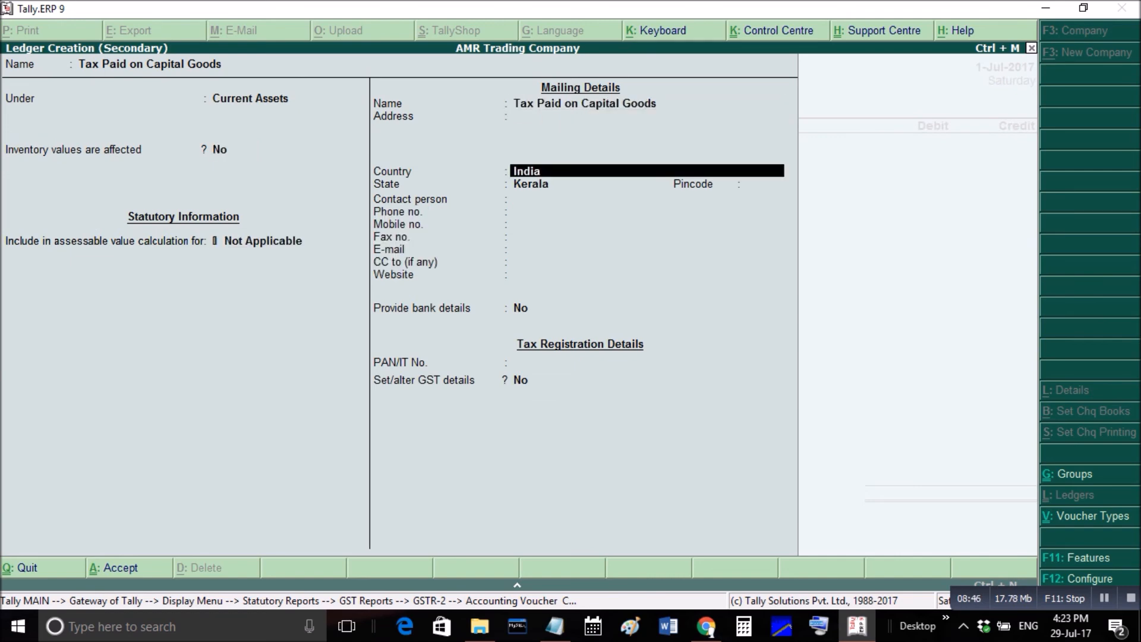
key(Return)
key(Return)
key(Return)
key(Return)
key(Return)
key(Return)
key(Return)
key(Return)
key(Return)
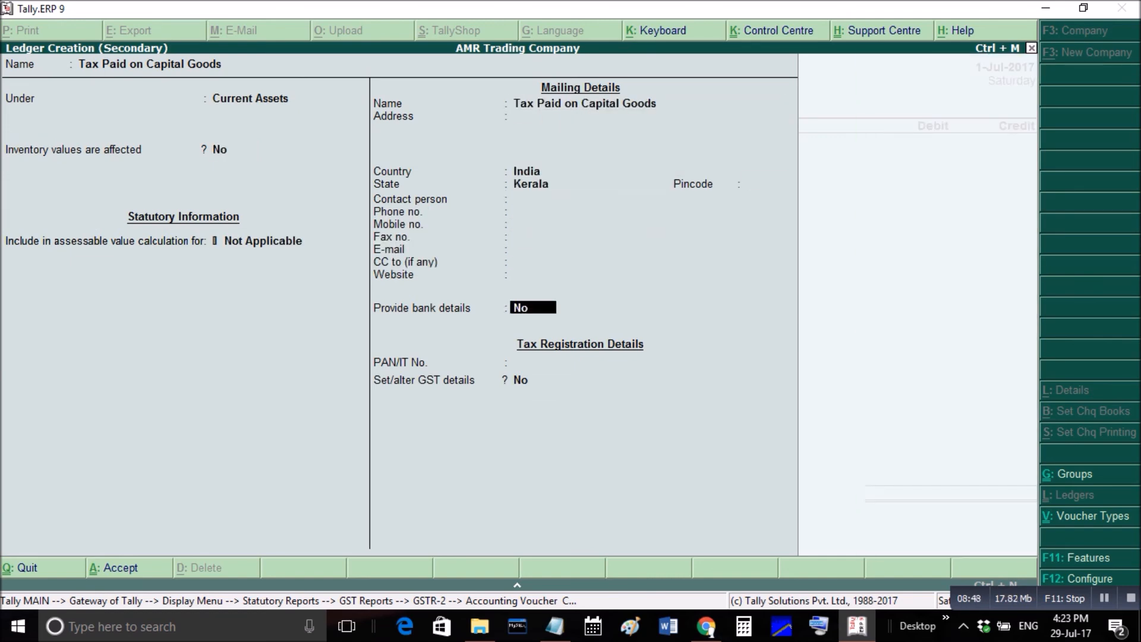
key(Return)
key(Return)
key(Return)
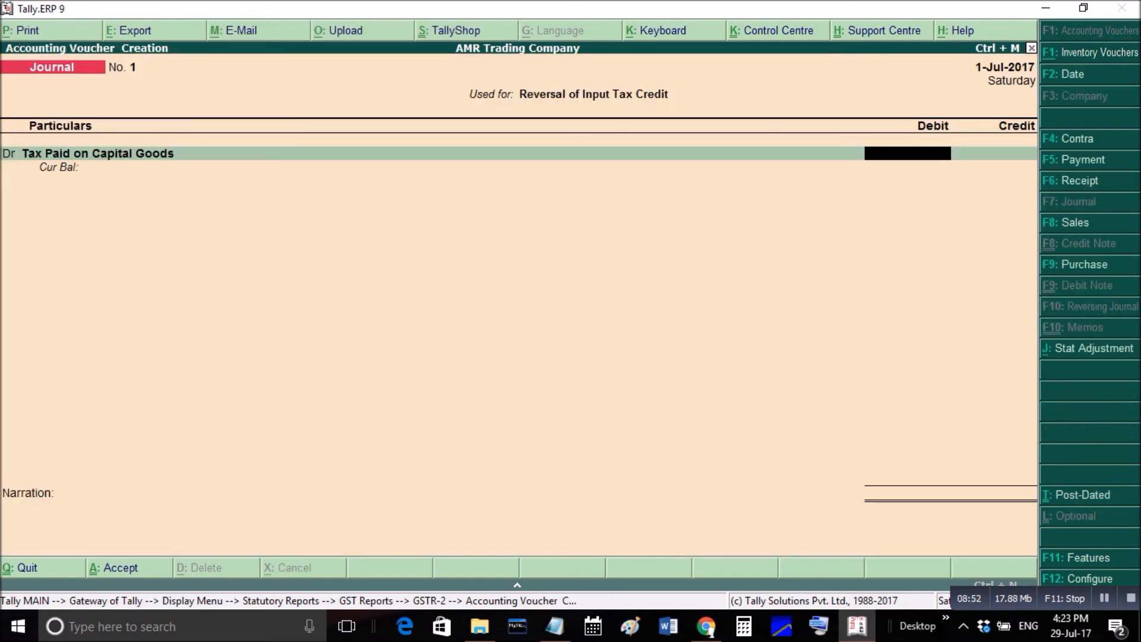
- Copy the balance to be kept from the Notepad calculation and debit Tax Paid on Capital Goods with 3,840 in the Tally journal
click(556, 626)
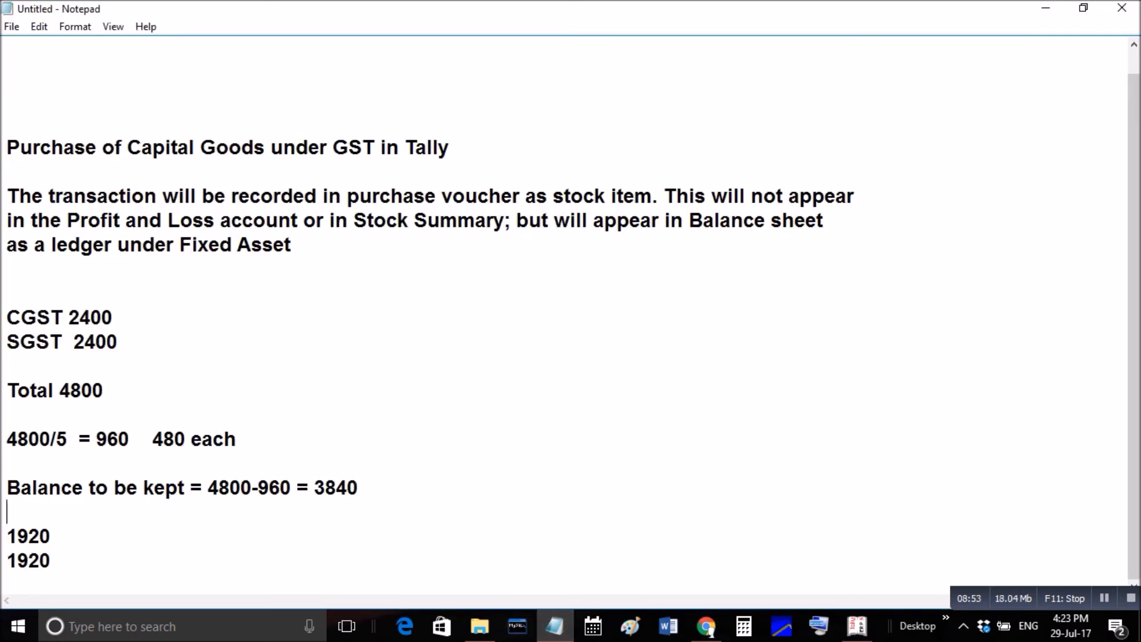
drag(314, 488, 359, 488)
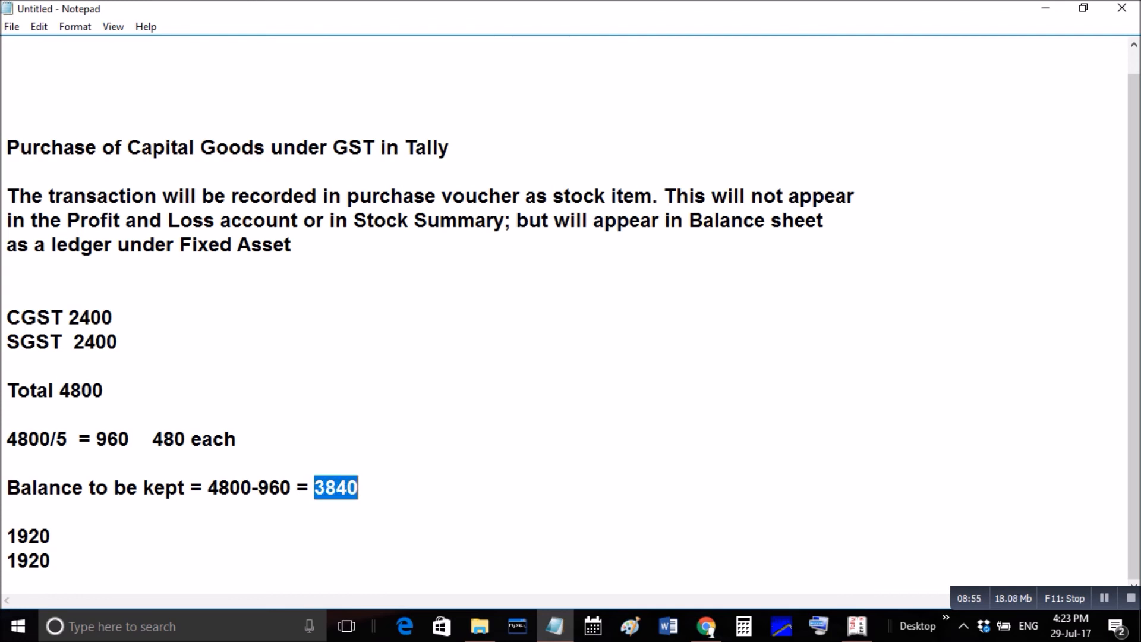
right_click(349, 488)
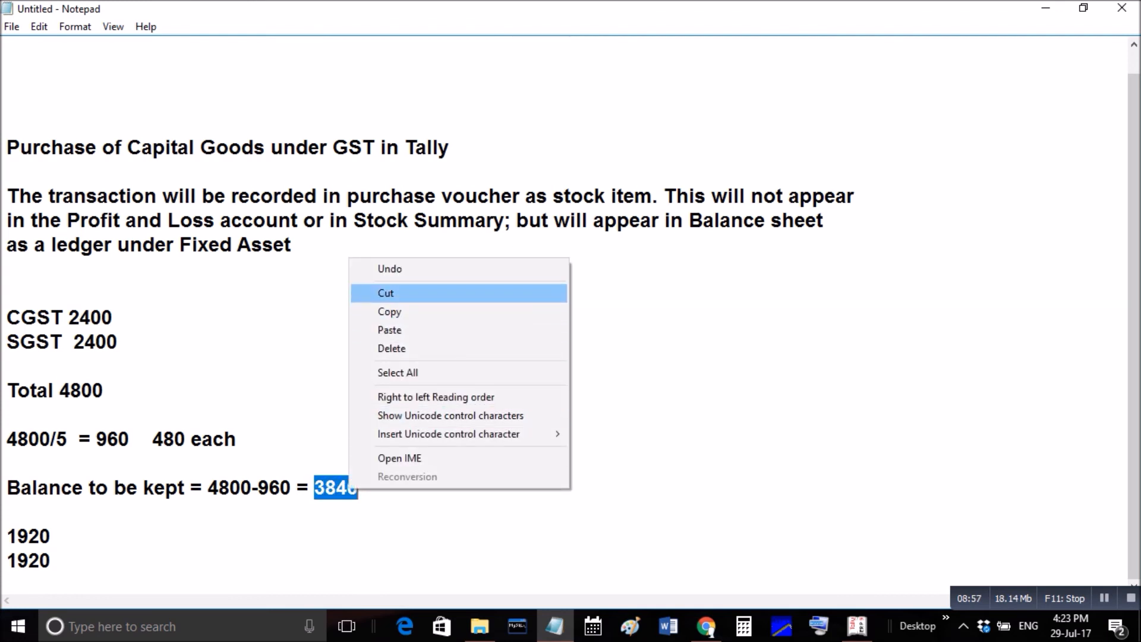
click(390, 311)
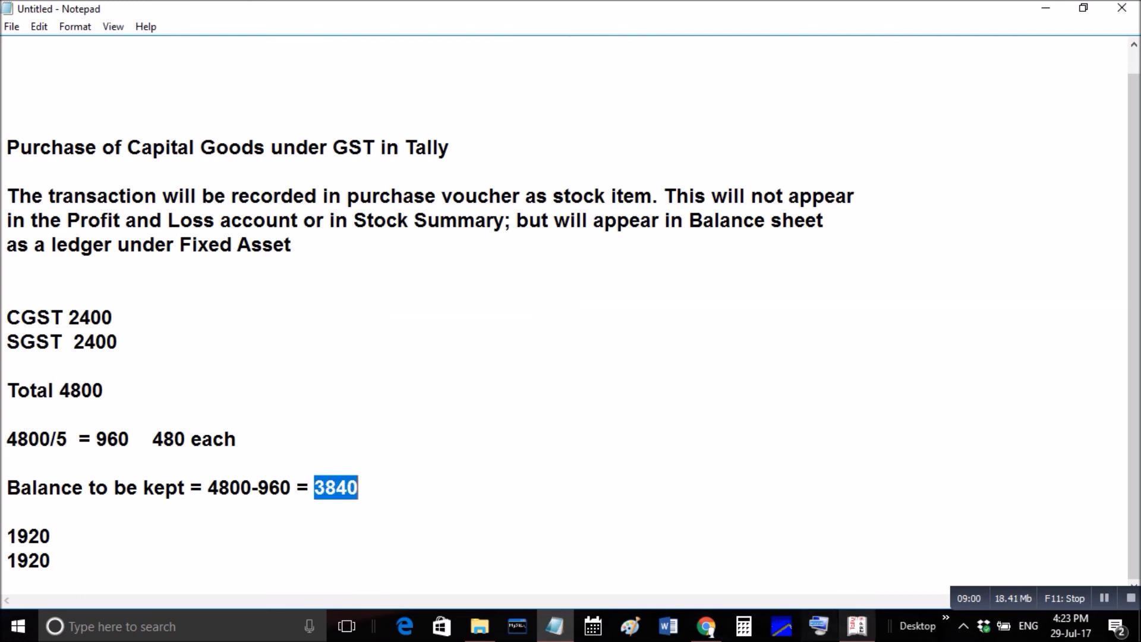
key(alt+Tab)
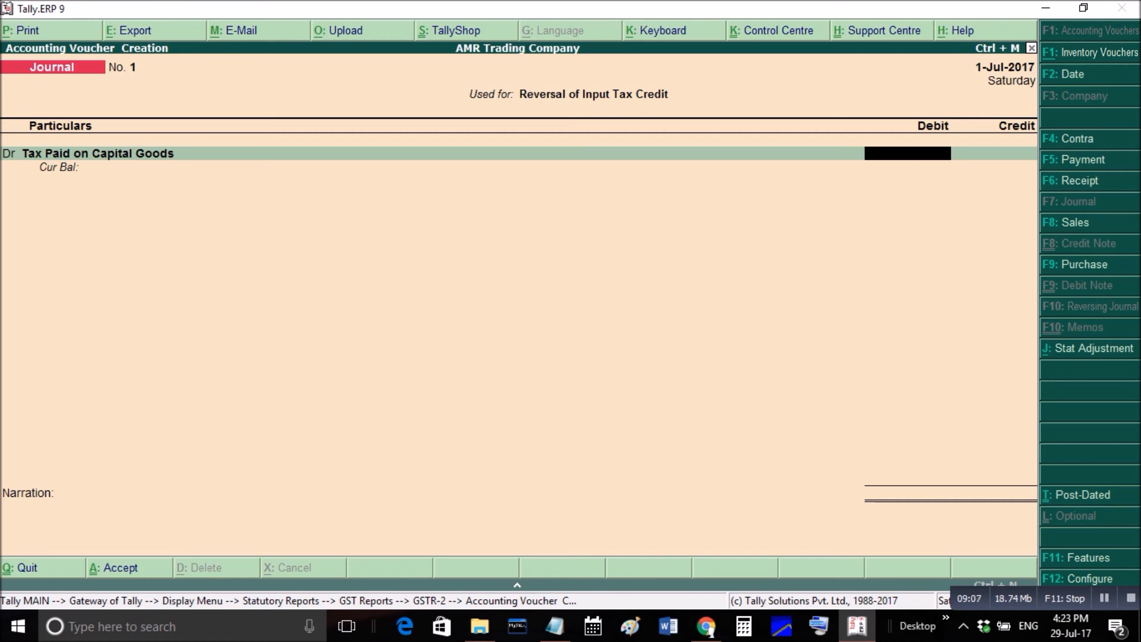
click(554, 626)
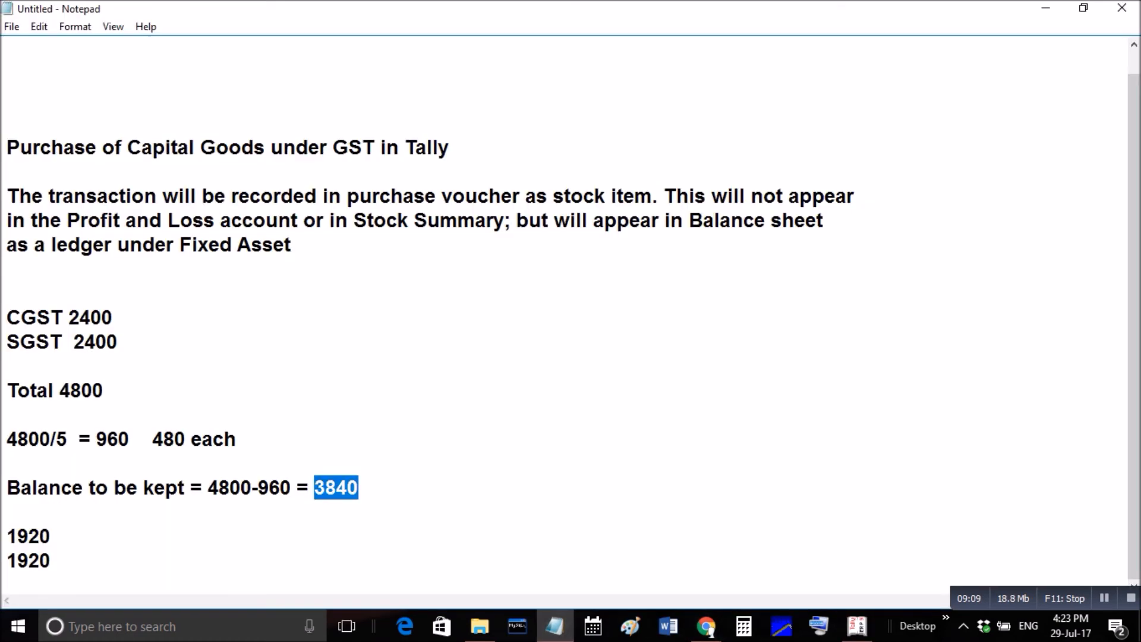
click(856, 626)
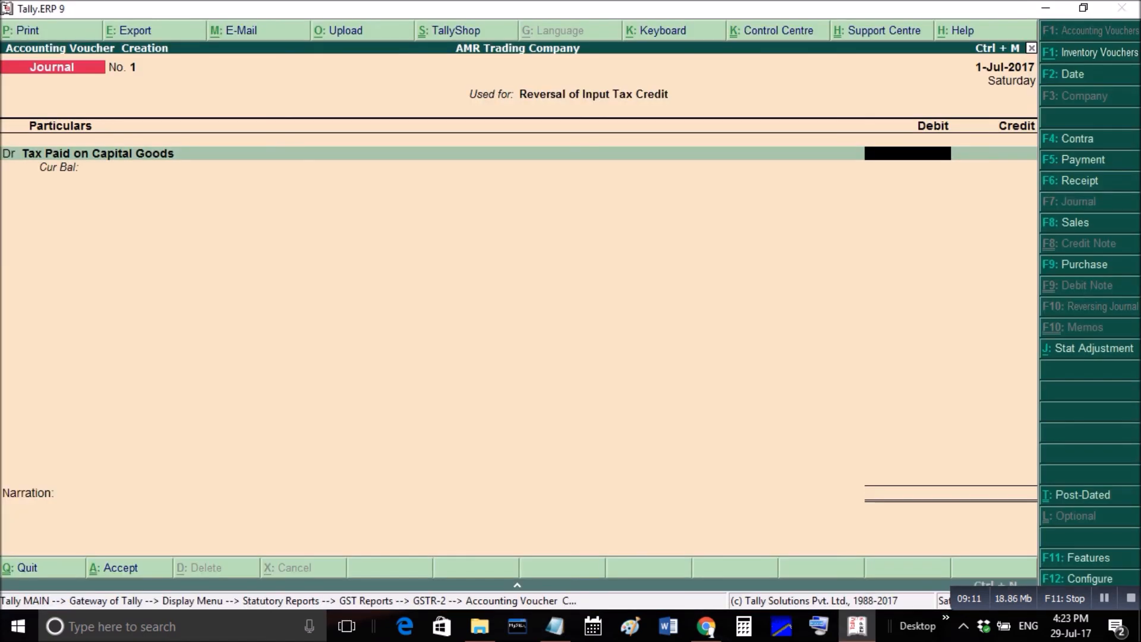
text(3,84)
text(0)
key(Return)
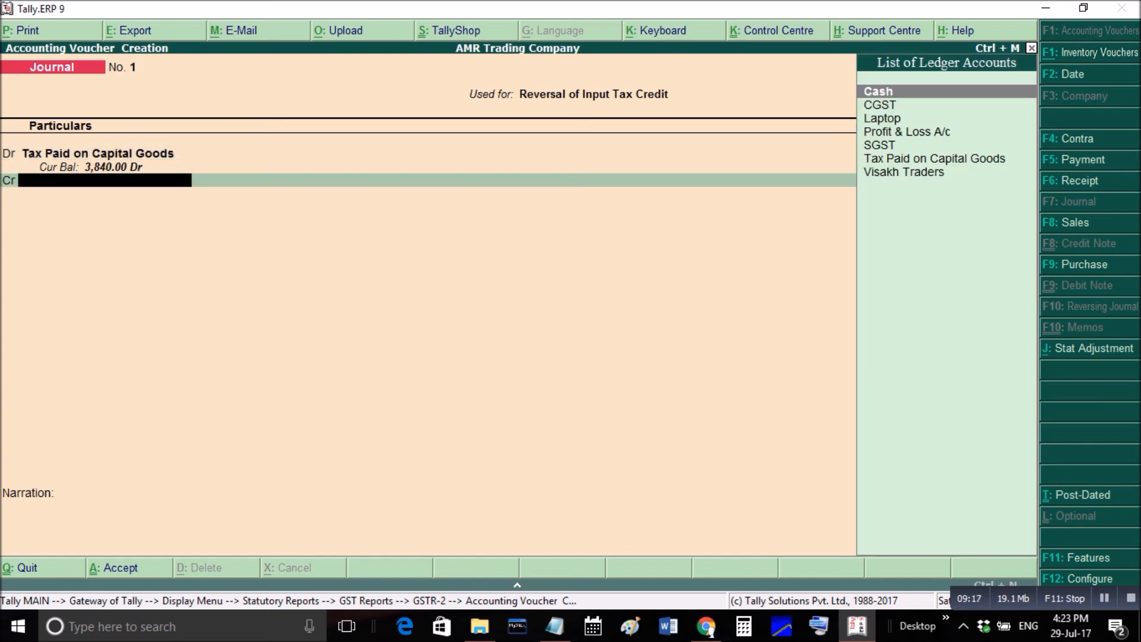
- Credit the CGST ledger with 1,920 in the reversal journal, checking the split amount in the Notepad notes
text(C)
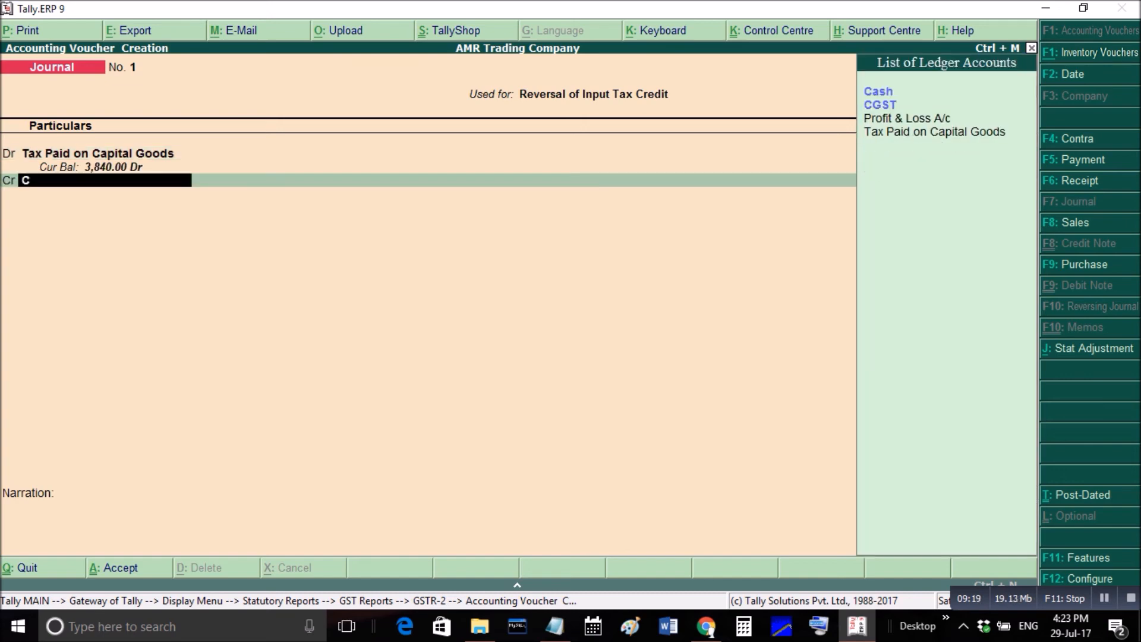
key(Down)
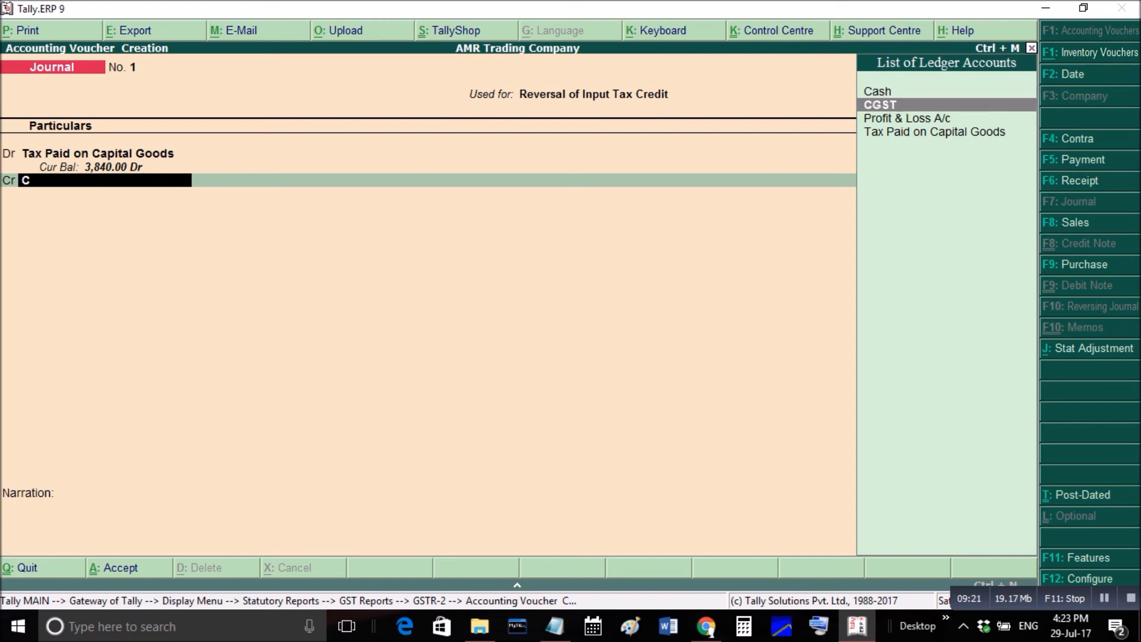
key(Return)
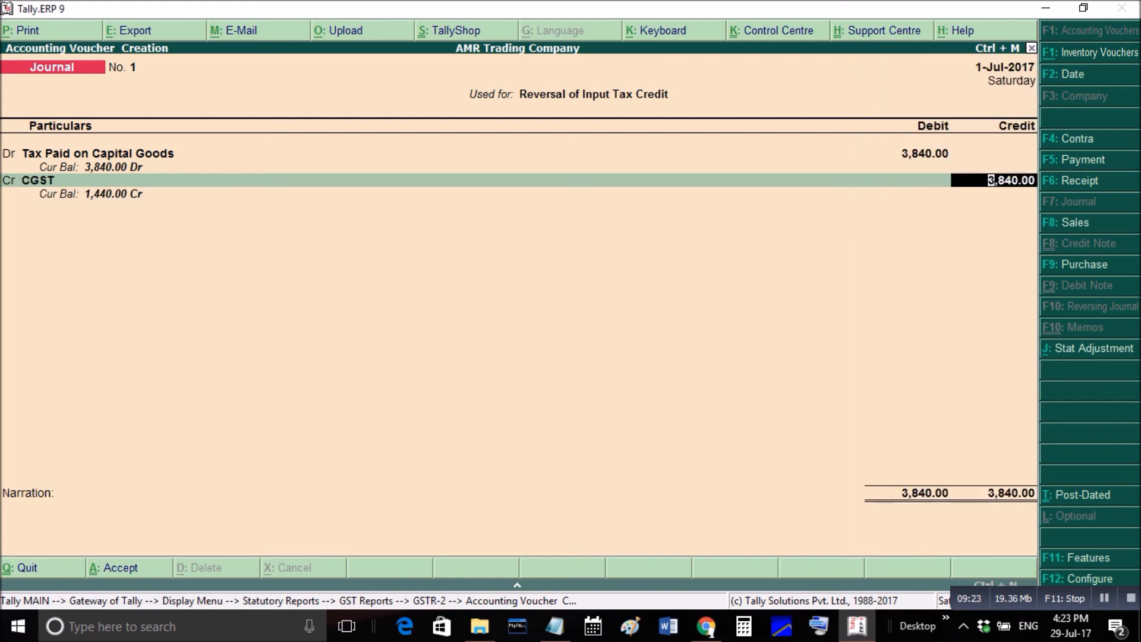
key(alt+Tab)
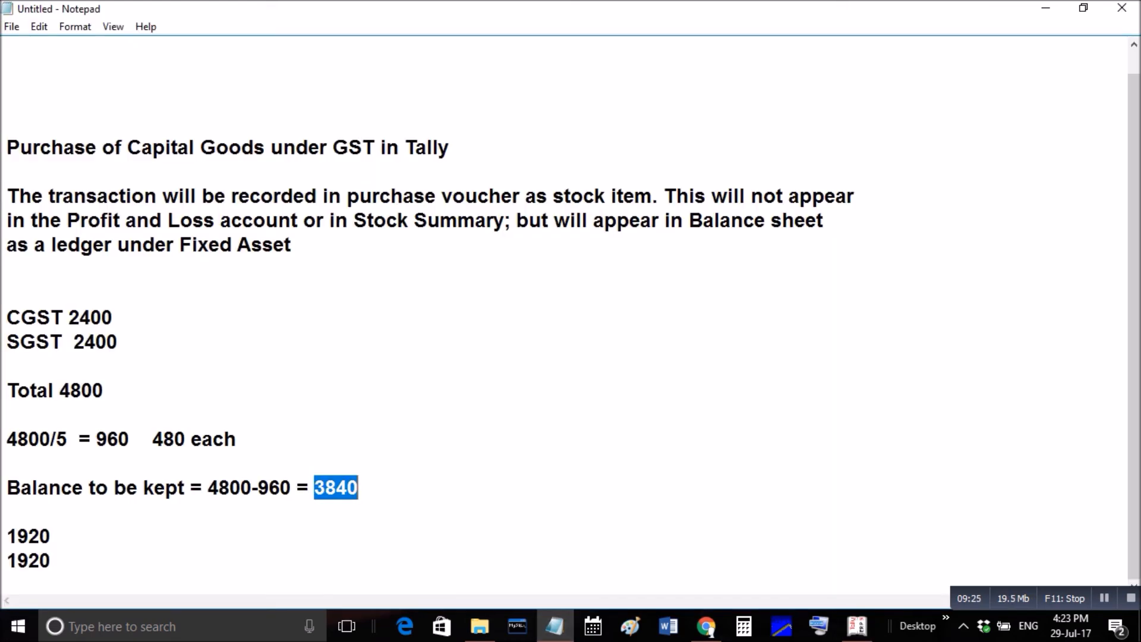
key(alt+Tab)
text(1920)
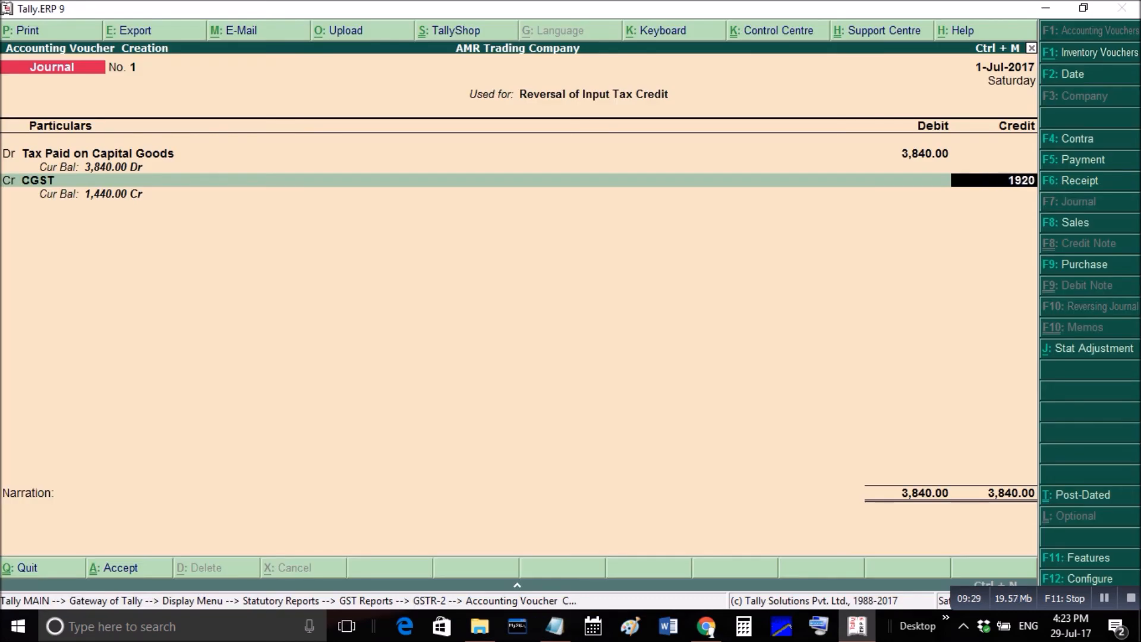
key(Return)
key(Return)
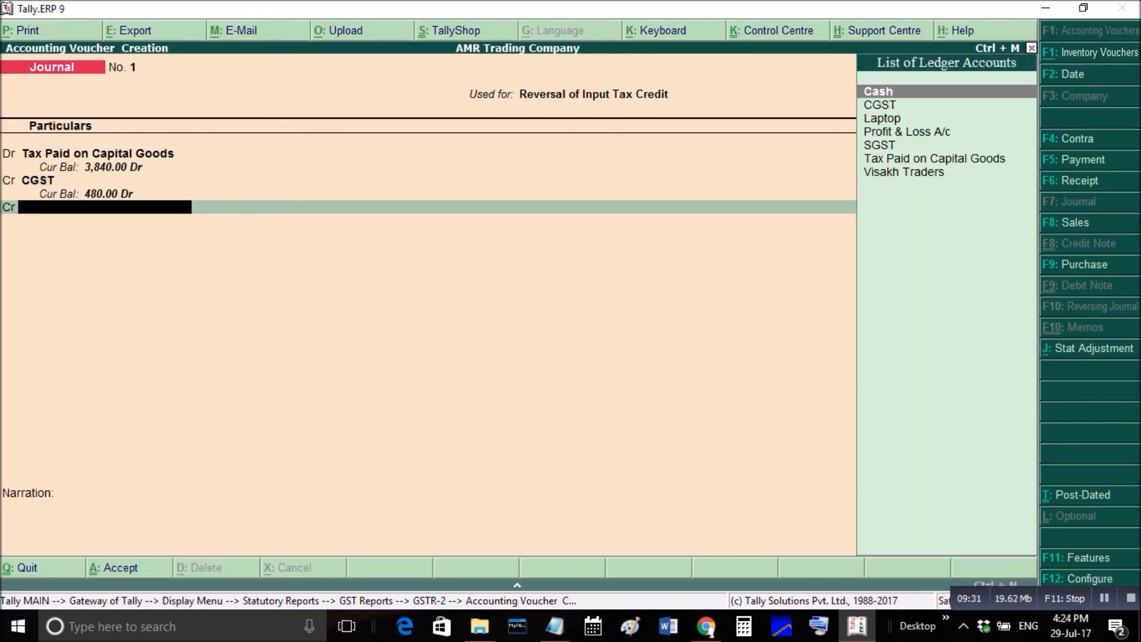
- Credit the SGST ledger with 1,920 and save the reversal journal with the narration left empty
text(sg)
key(Return)
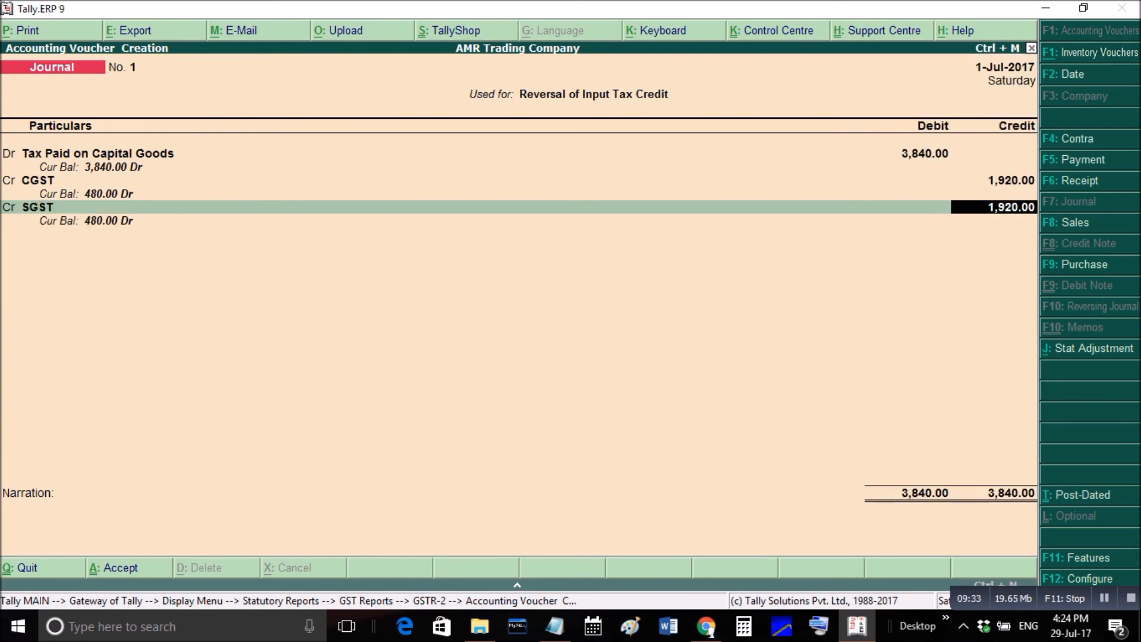
key(Return)
key(Return)
key(Return)
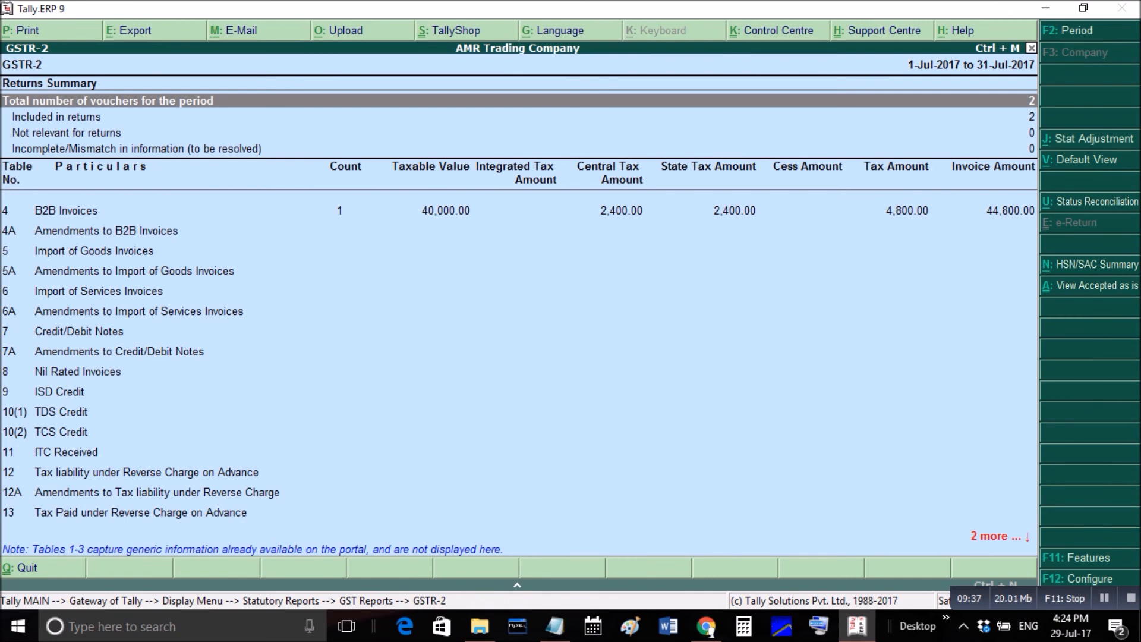
- Leave GSTR-2 for the Gateway of Tally, open the Balance Sheet and examine the ledgers under Current Assets
key(Escape)
key(Escape)
key(Escape)
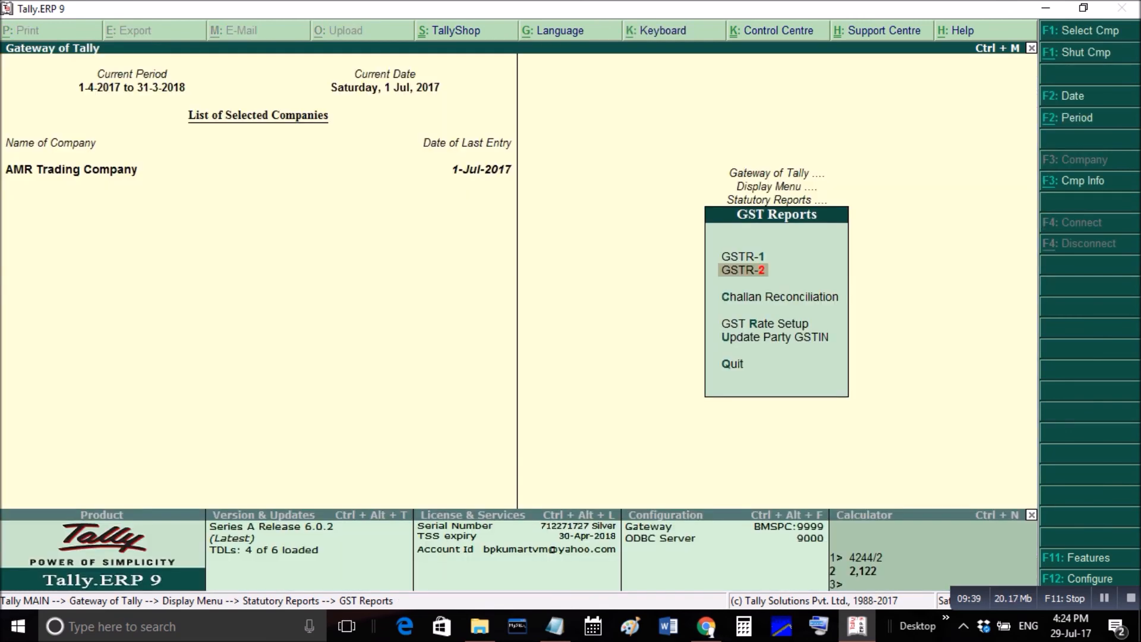
key(Escape)
key(Escape)
key(Escape)
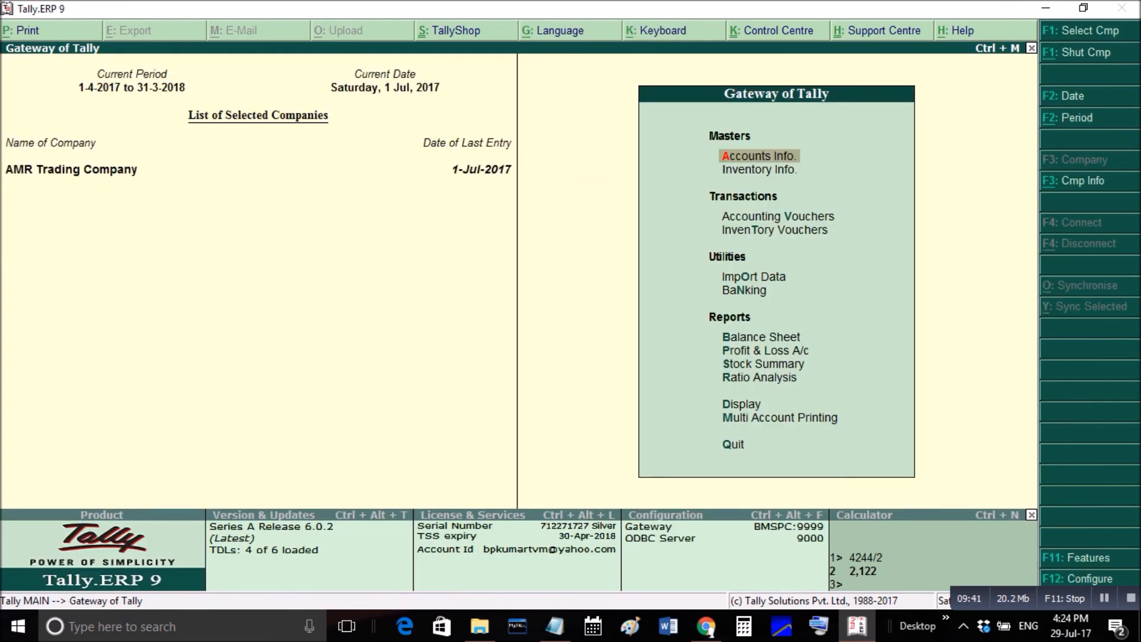
key(b)
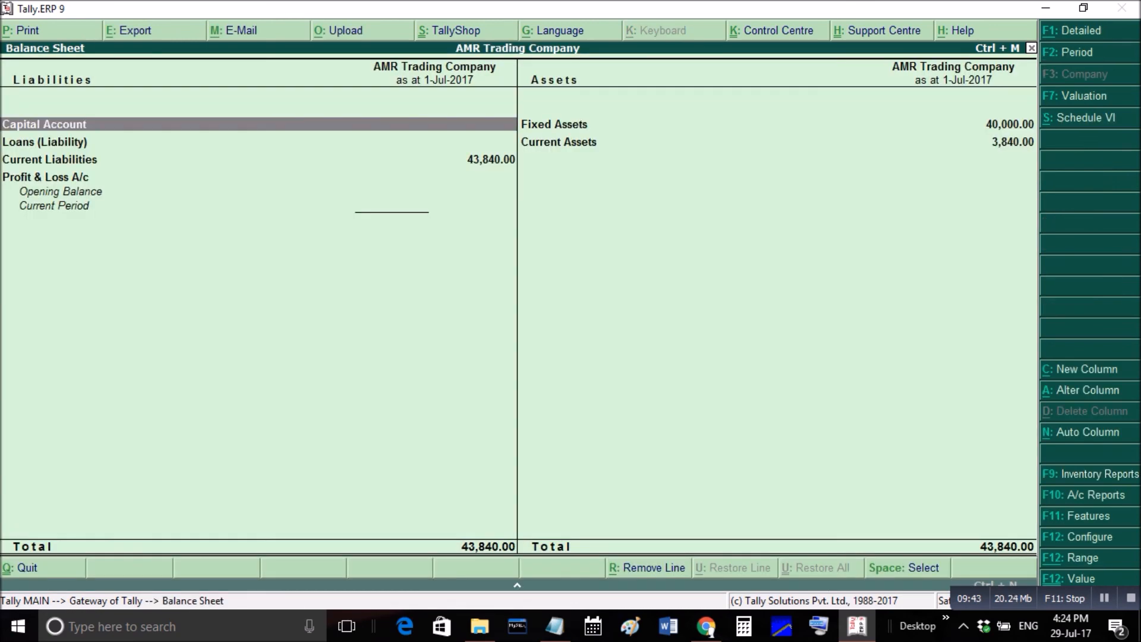
key(Right)
key(Down)
key(Return)
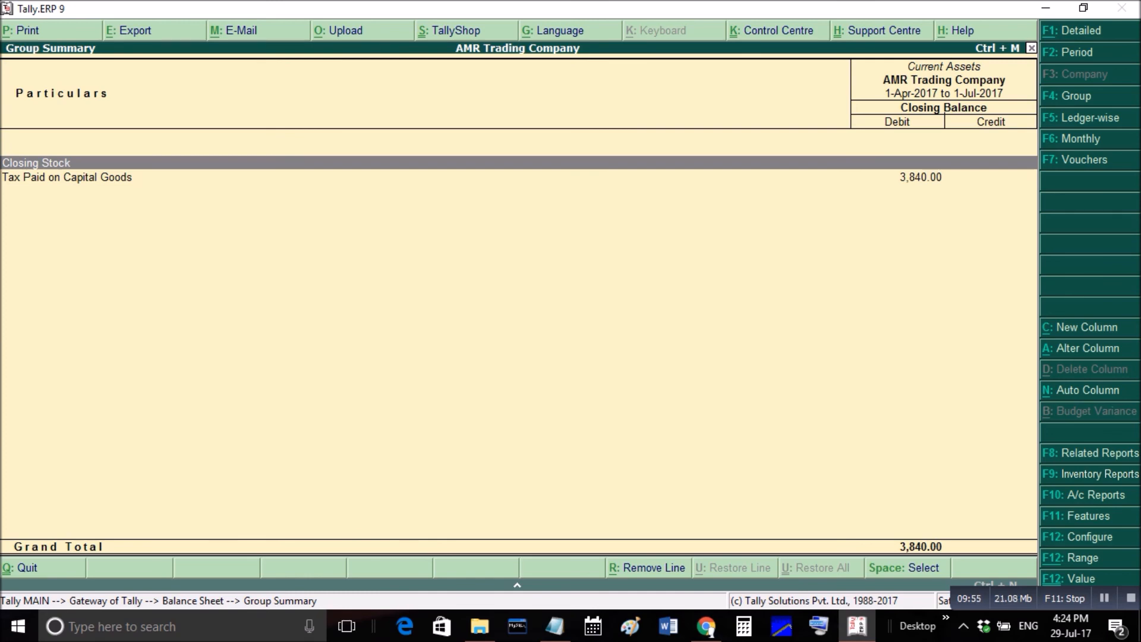
key(Escape)
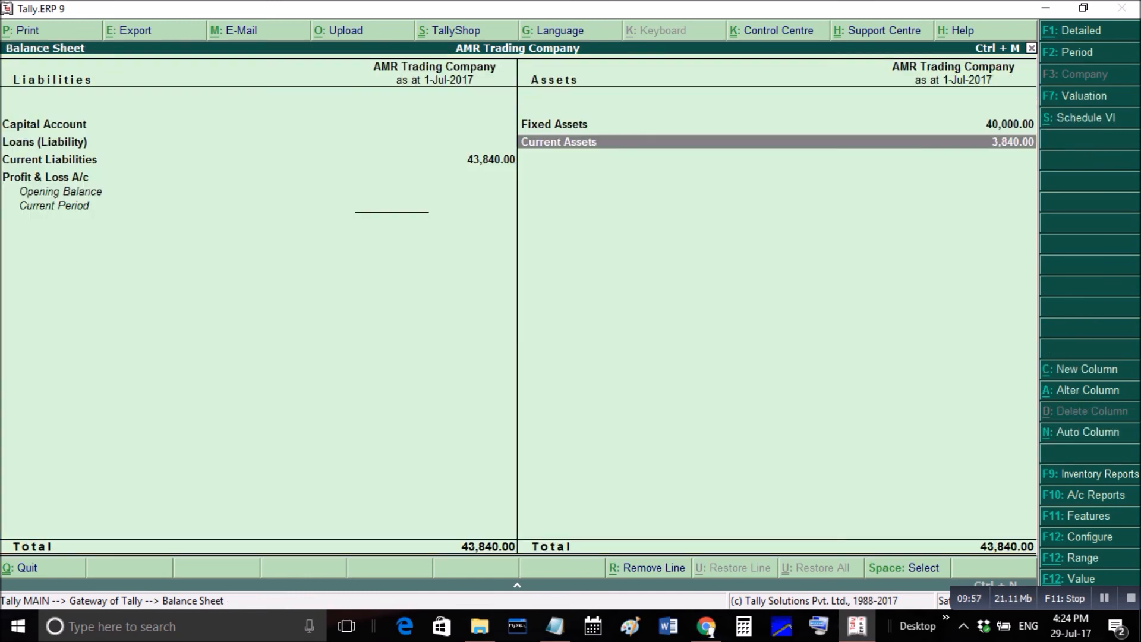
- Examine the ledgers under Fixed Assets in the Balance Sheet and return to the report
key(Up)
key(Return)
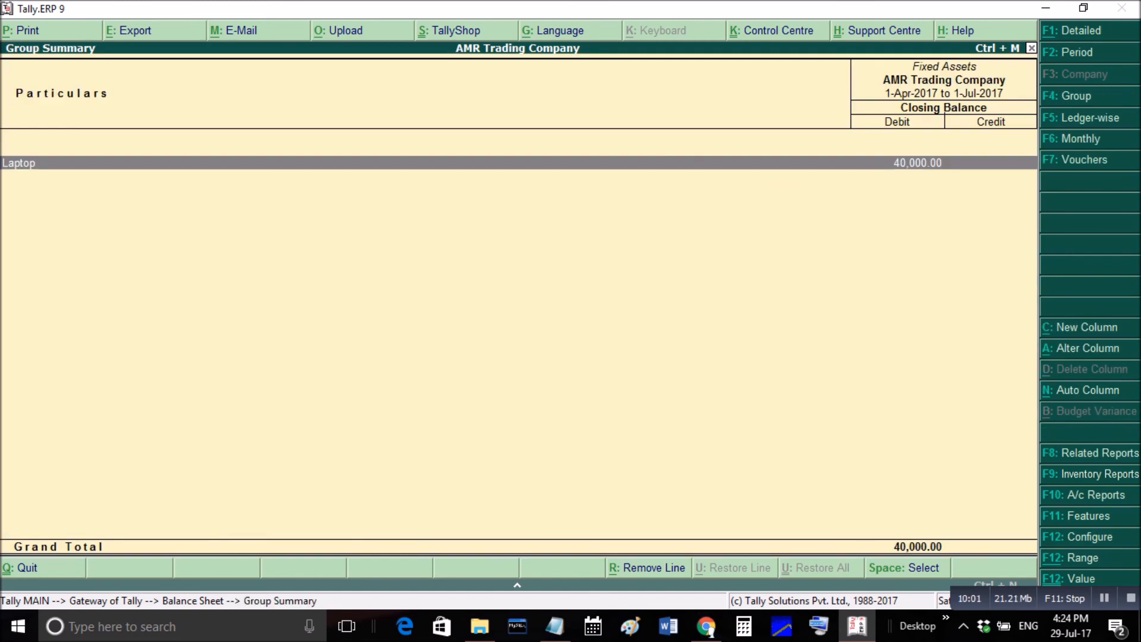
key(Escape)
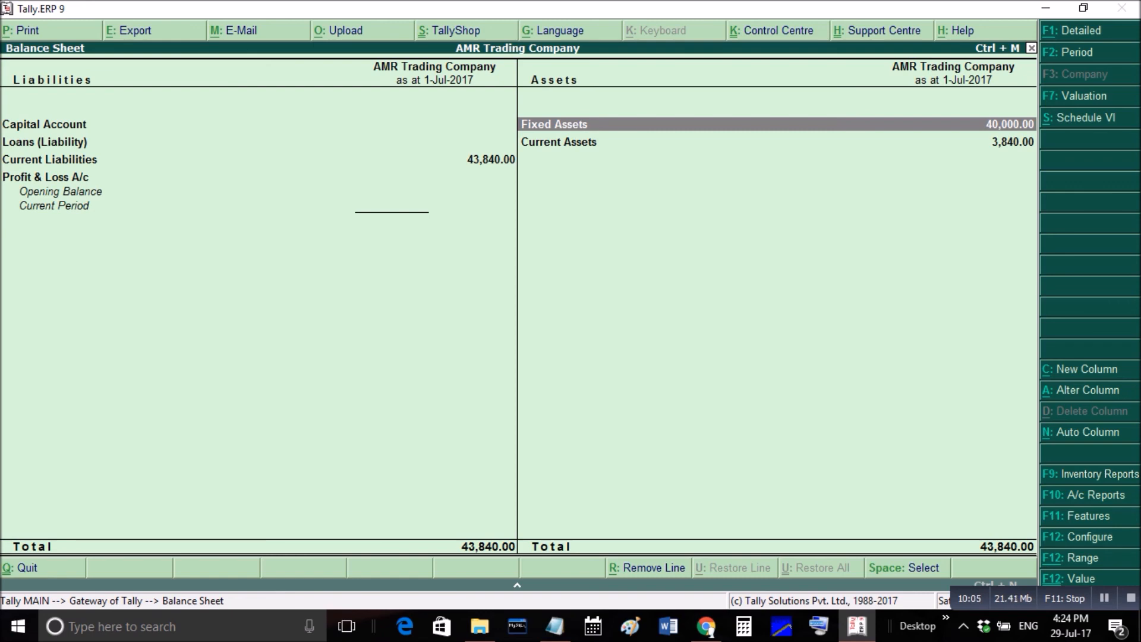
- Examine Current Liabilities in the Balance Sheet, including the CGST and SGST balances under Duties & Taxes
key(Up)
key(Up)
key(Return)
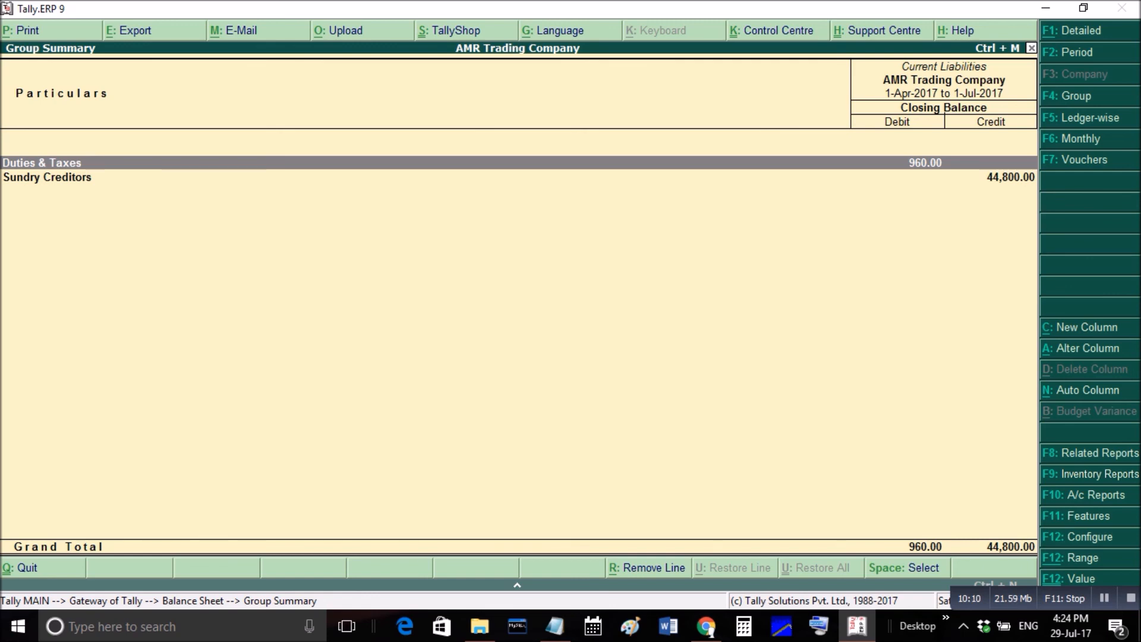
key(Return)
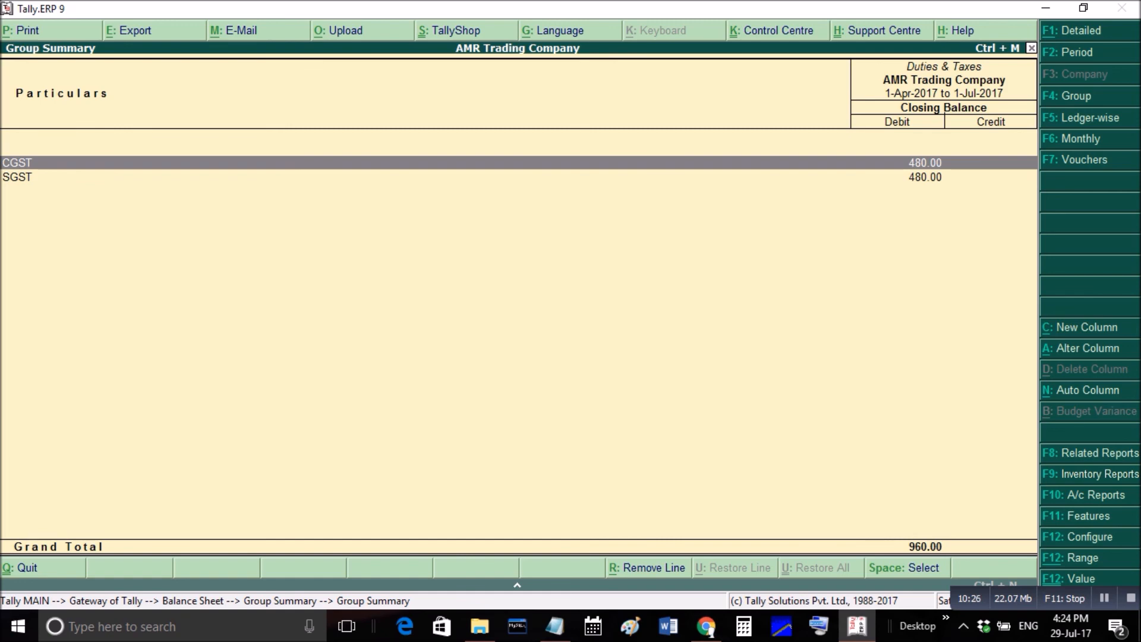
key(Escape)
key(Escape)
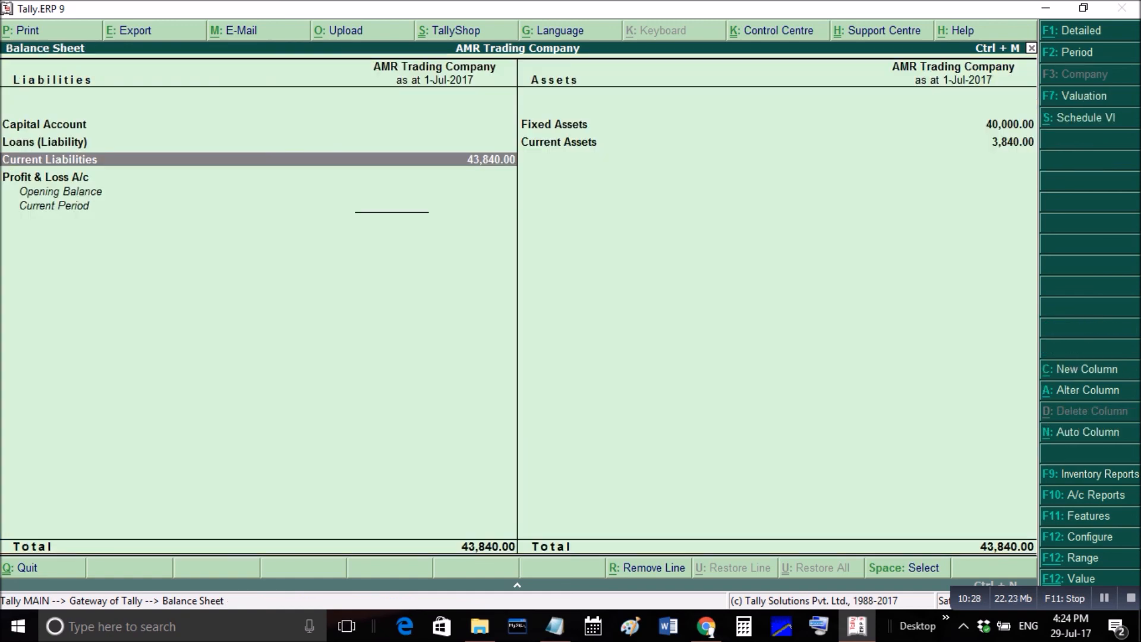
- Close the Balance Sheet and check the Profit & Loss A/c and the Stock Summary for the capital goods purchase
key(Escape)
key(Escape)
key(Escape)
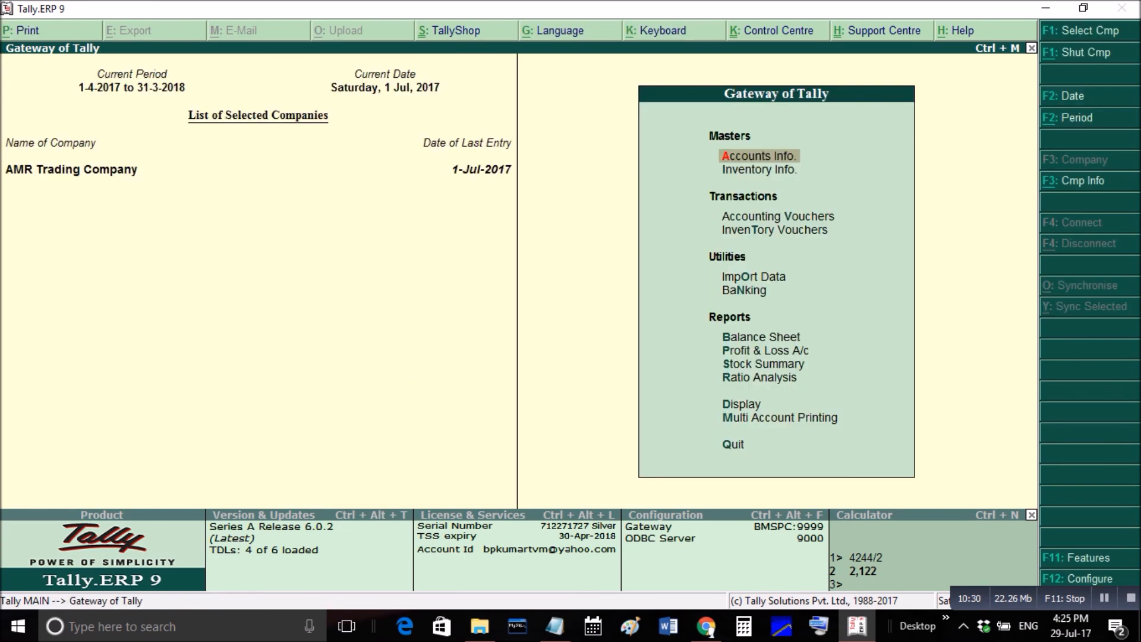
key(p)
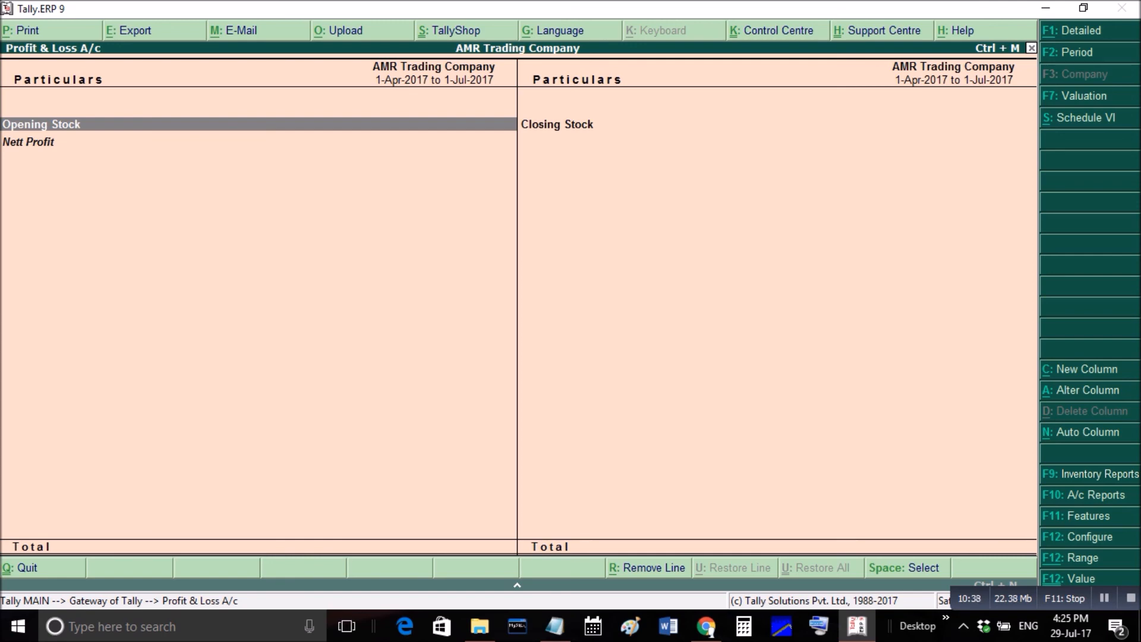
key(Escape)
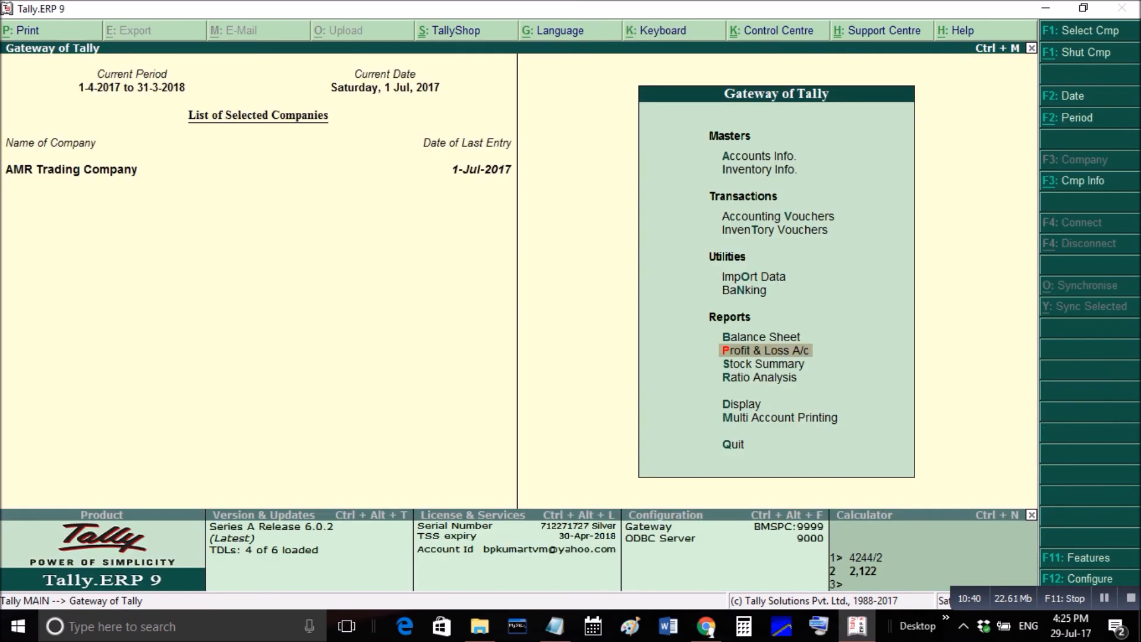
key(s)
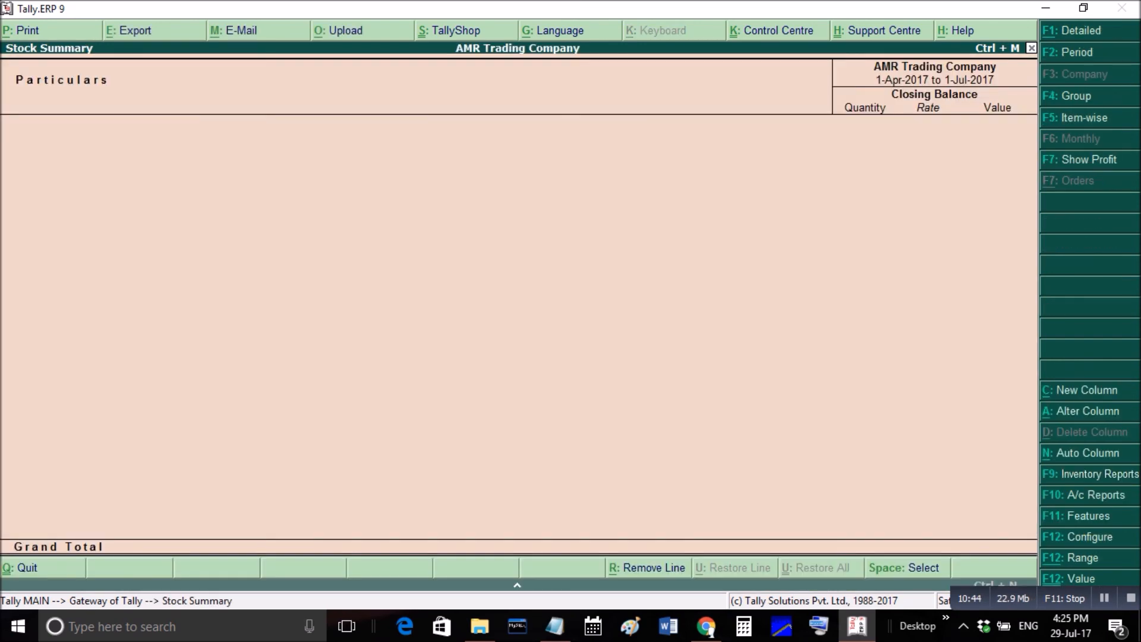
key(Escape)
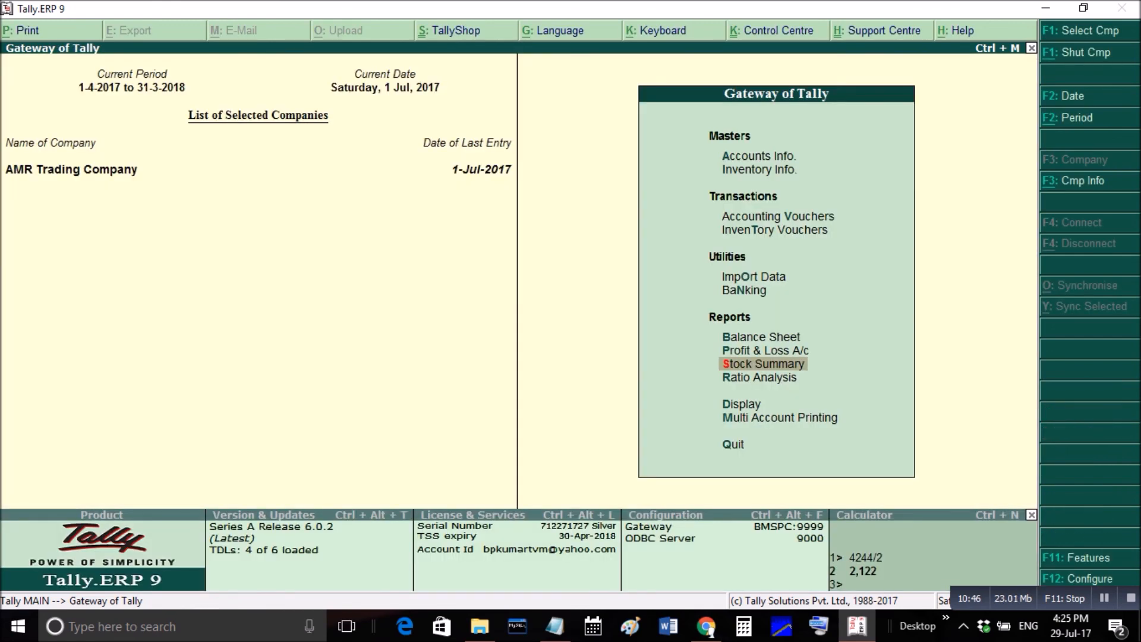